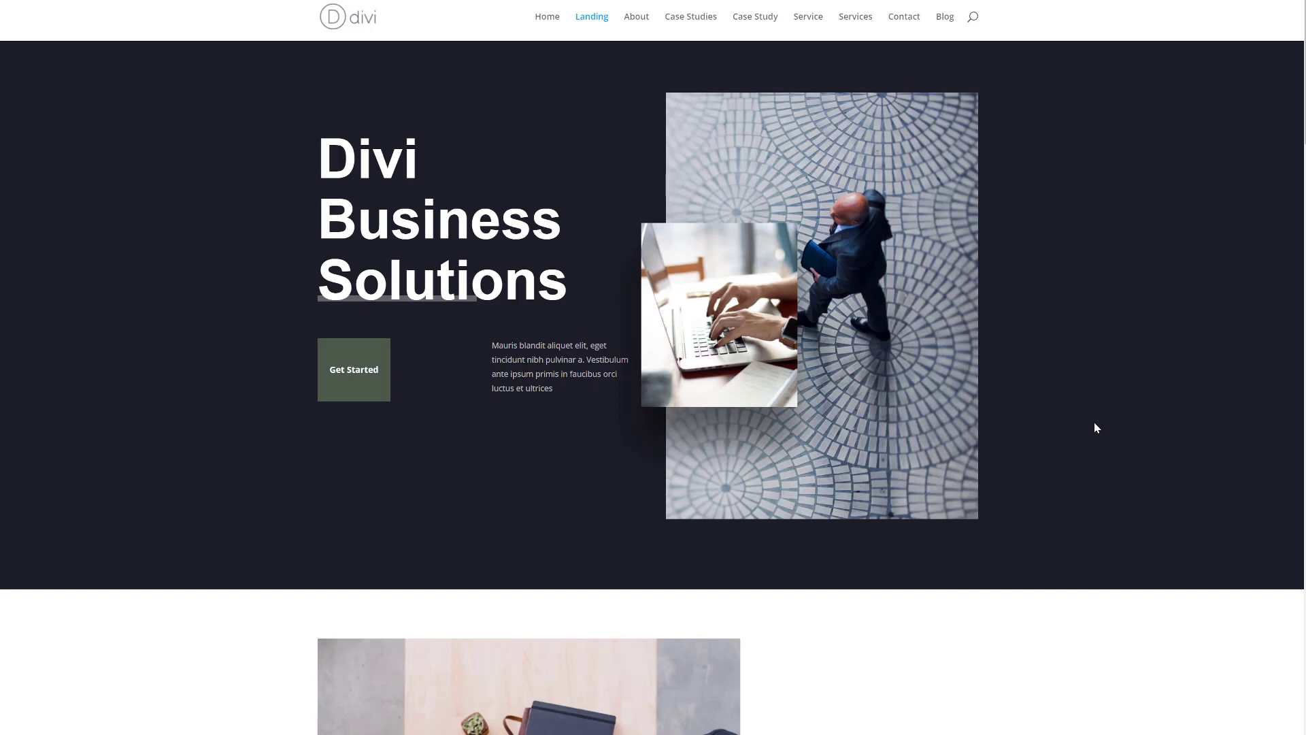
{"action": "scroll", "coordinate": [1094, 420], "scroll_direction": "down", "scroll_amount": 3}
{"action": "scroll", "coordinate": [1094, 421], "scroll_direction": "down", "scroll_amount": 3}
{"action": "scroll", "coordinate": [1094, 422], "scroll_direction": "down", "scroll_amount": 3}
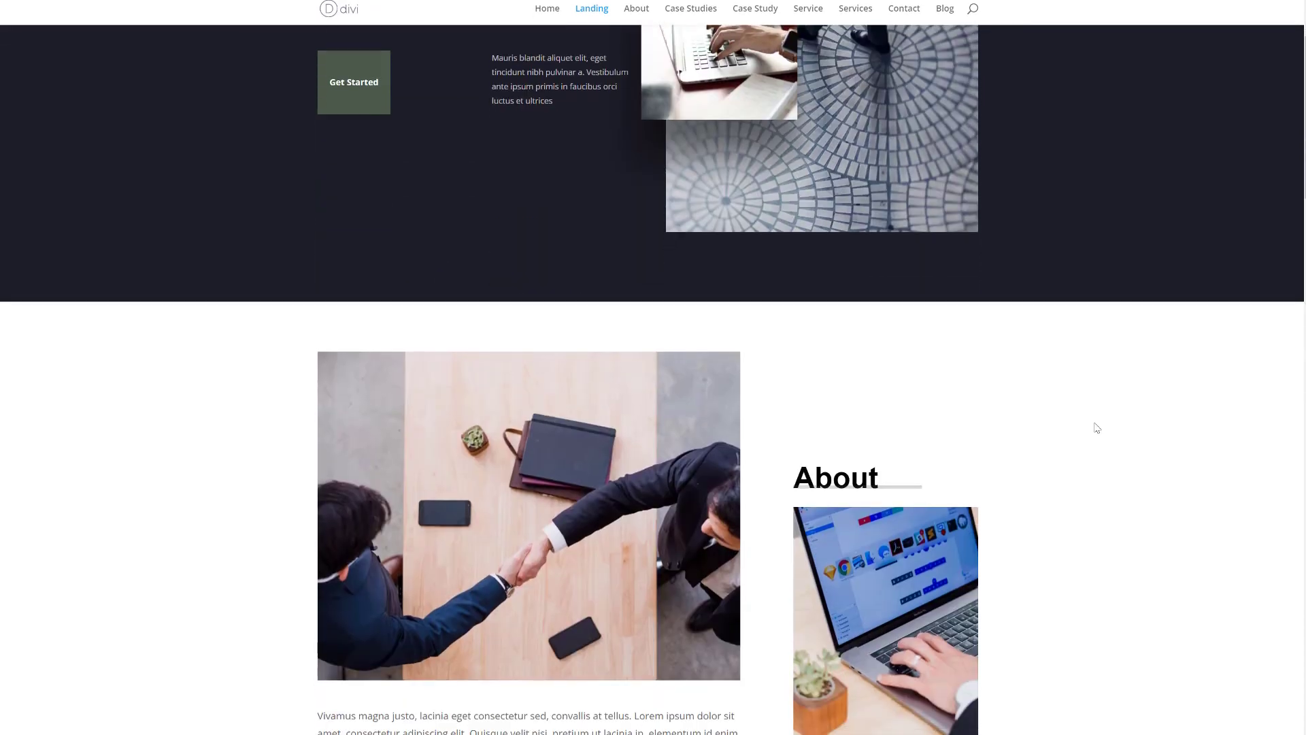
{"action": "scroll", "coordinate": [1094, 421], "scroll_direction": "down", "scroll_amount": 3}
{"action": "scroll", "coordinate": [1096, 428], "scroll_direction": "down", "scroll_amount": 2}
{"action": "scroll", "coordinate": [1096, 428], "scroll_direction": "down", "scroll_amount": 2}
{"action": "scroll", "coordinate": [1095, 428], "scroll_direction": "down", "scroll_amount": 2}
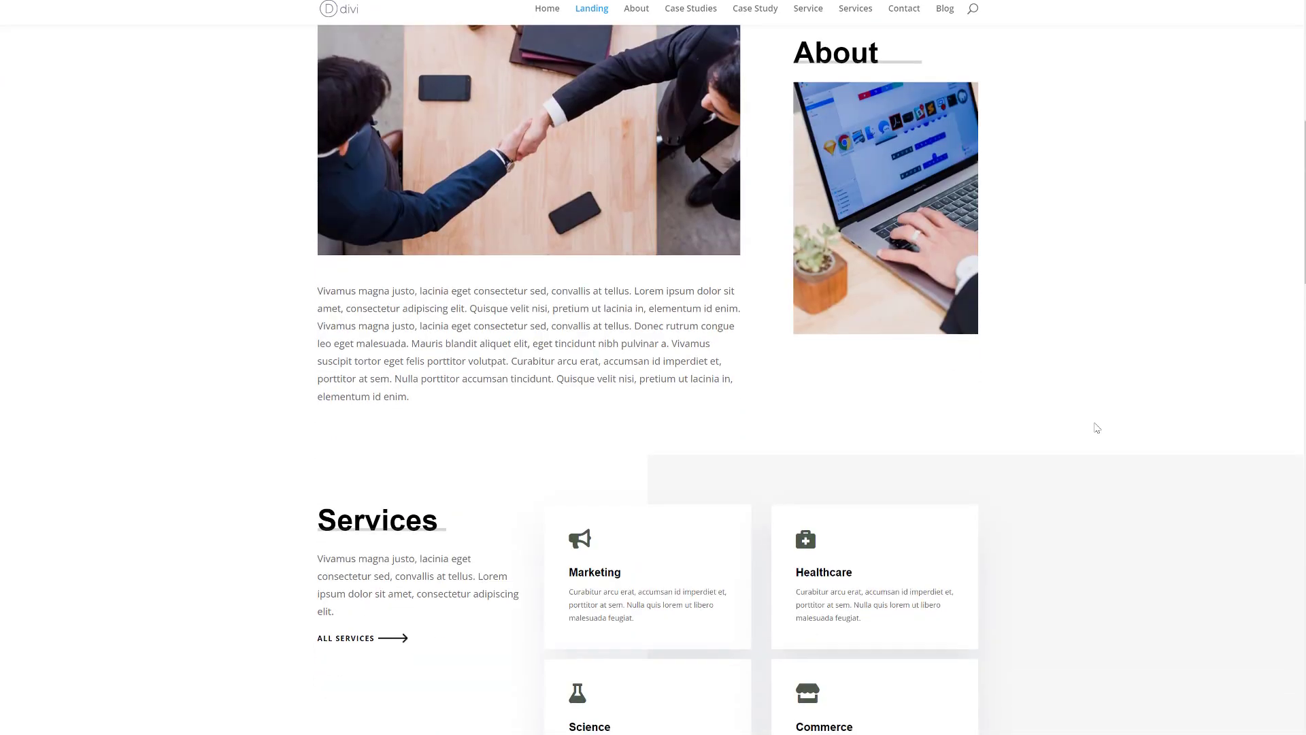
{"action": "scroll", "coordinate": [1096, 428], "scroll_direction": "down", "scroll_amount": 1}
{"action": "scroll", "coordinate": [1096, 428], "scroll_direction": "down", "scroll_amount": 2}
{"action": "scroll", "coordinate": [1096, 428], "scroll_direction": "down", "scroll_amount": 2}
{"action": "scroll", "coordinate": [1096, 428], "scroll_direction": "down", "scroll_amount": 2}
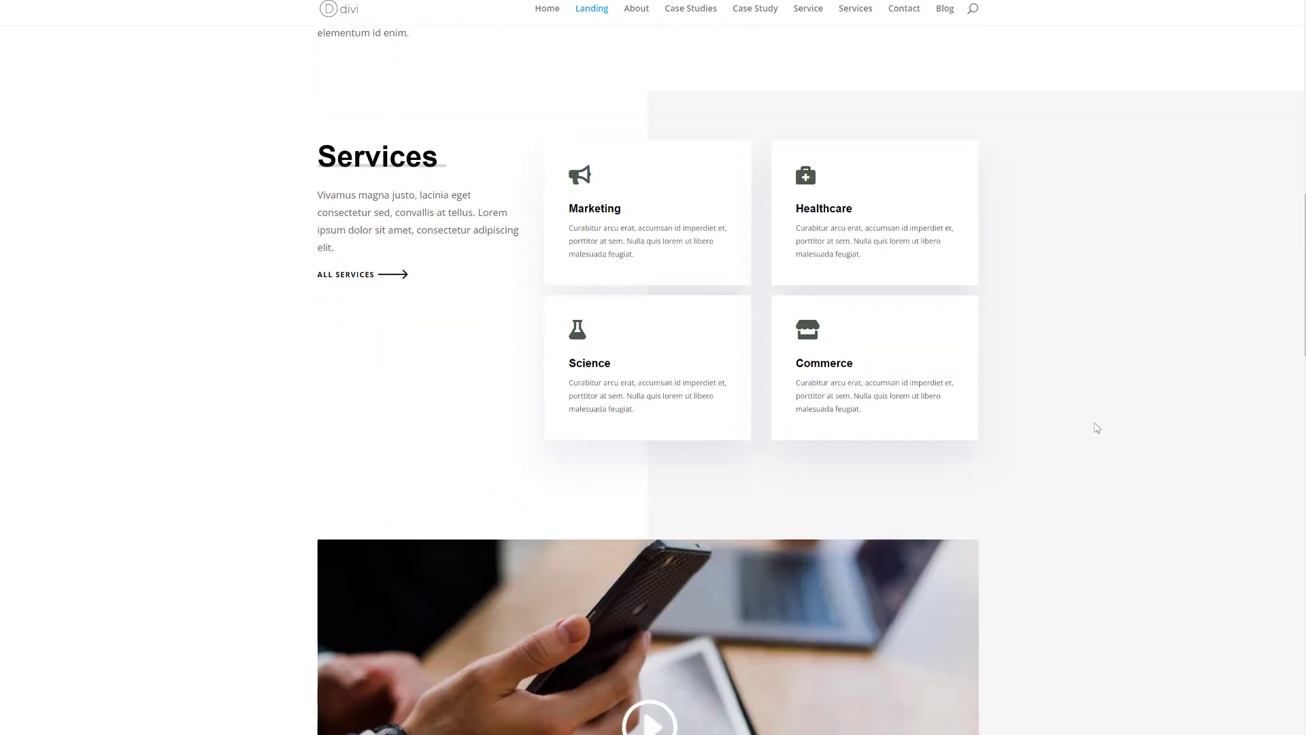
{"action": "scroll", "coordinate": [1095, 428], "scroll_direction": "down", "scroll_amount": 2}
{"action": "scroll", "coordinate": [1095, 427], "scroll_direction": "down", "scroll_amount": 2}
{"action": "scroll", "coordinate": [1096, 428], "scroll_direction": "down", "scroll_amount": 2}
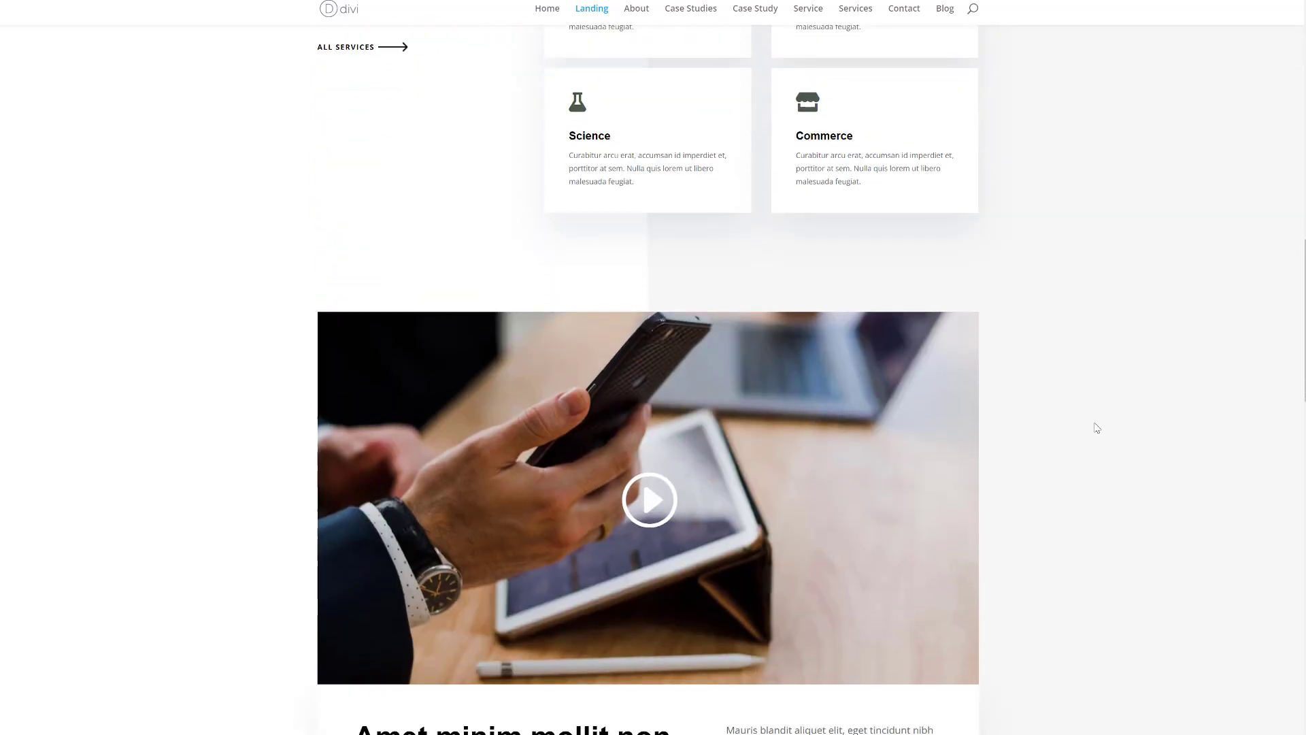
{"action": "scroll", "coordinate": [1096, 427], "scroll_direction": "down", "scroll_amount": 2}
{"action": "scroll", "coordinate": [1096, 427], "scroll_direction": "down", "scroll_amount": 2}
{"action": "scroll", "coordinate": [1096, 428], "scroll_direction": "down", "scroll_amount": 2}
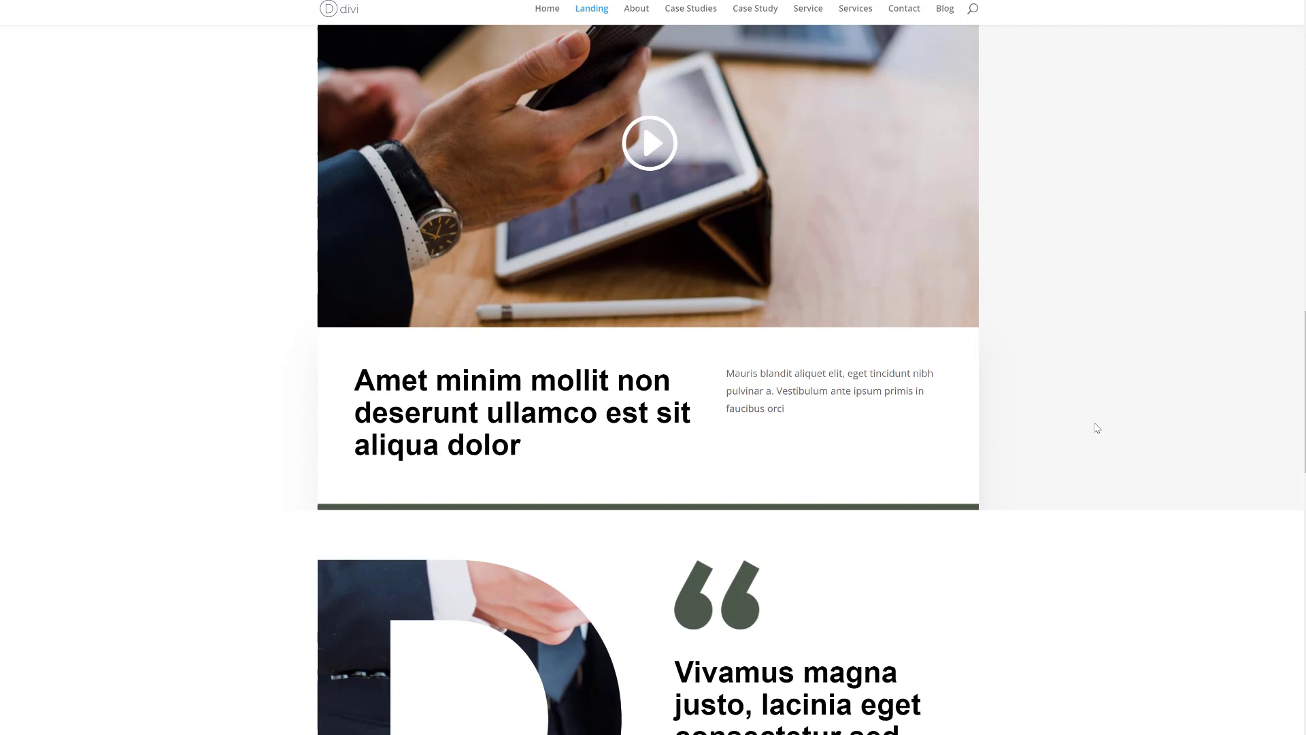
{"action": "scroll", "coordinate": [1096, 427], "scroll_direction": "down", "scroll_amount": 1}
{"action": "scroll", "coordinate": [1096, 427], "scroll_direction": "down", "scroll_amount": 2}
{"action": "scroll", "coordinate": [1096, 427], "scroll_direction": "down", "scroll_amount": 2}
{"action": "scroll", "coordinate": [1096, 427], "scroll_direction": "down", "scroll_amount": 3}
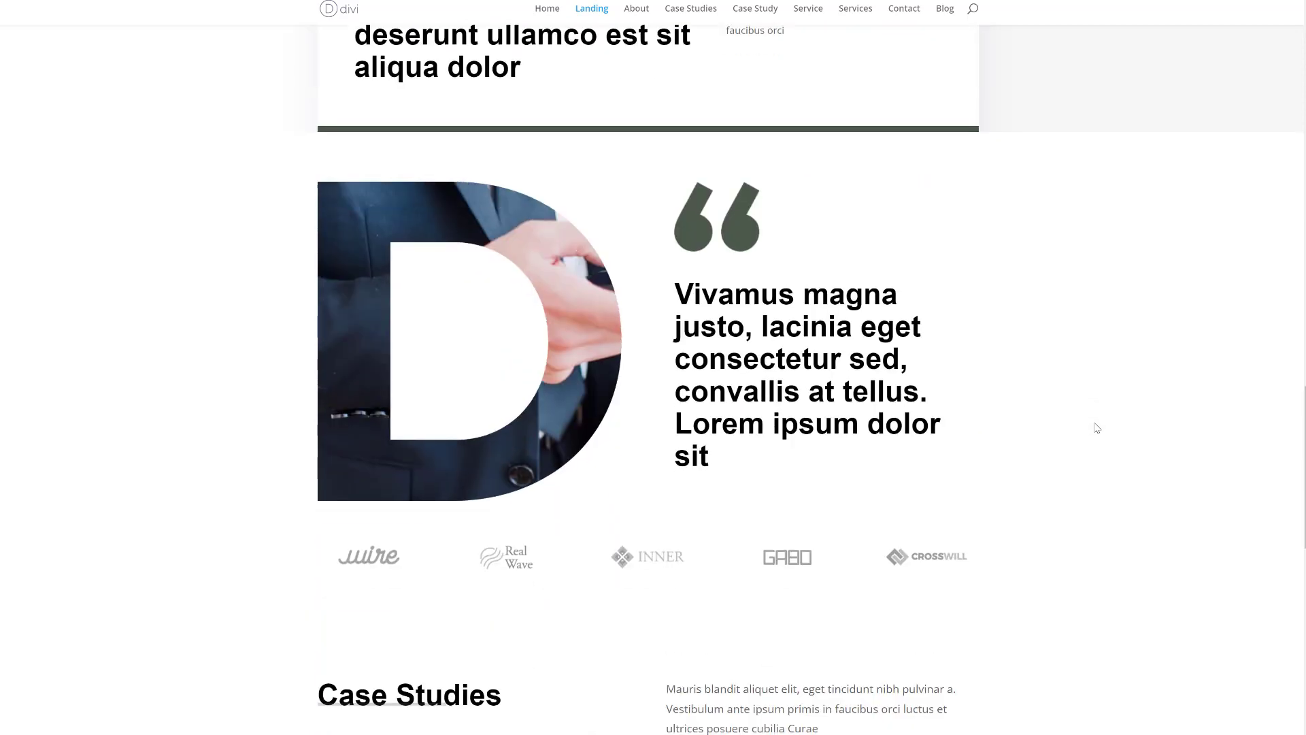
{"action": "scroll", "coordinate": [1096, 428], "scroll_direction": "down", "scroll_amount": 2}
{"action": "scroll", "coordinate": [1095, 428], "scroll_direction": "down", "scroll_amount": 1}
{"action": "scroll", "coordinate": [1097, 428], "scroll_direction": "down", "scroll_amount": 2}
{"action": "scroll", "coordinate": [1095, 427], "scroll_direction": "down", "scroll_amount": 2}
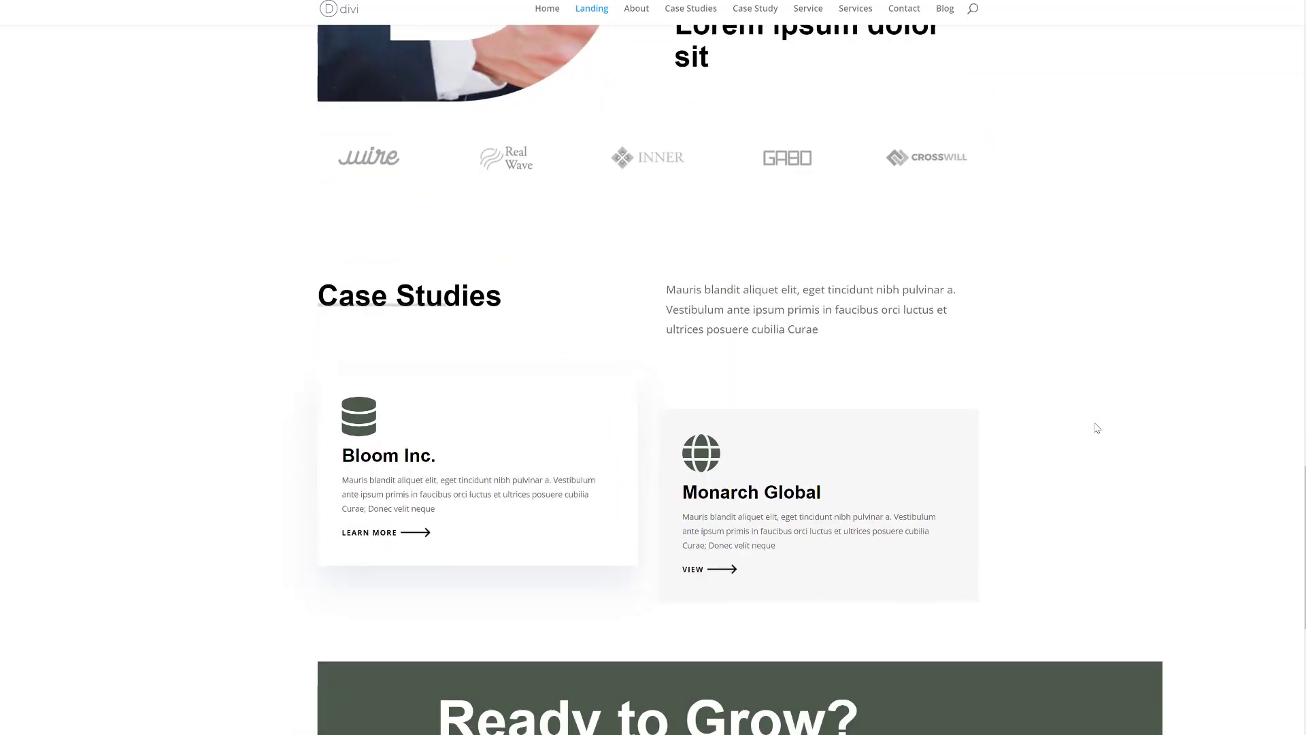
{"action": "scroll", "coordinate": [1095, 428], "scroll_direction": "down", "scroll_amount": 2}
{"action": "scroll", "coordinate": [1095, 427], "scroll_direction": "down", "scroll_amount": 1}
{"action": "scroll", "coordinate": [1095, 428], "scroll_direction": "down", "scroll_amount": 3}
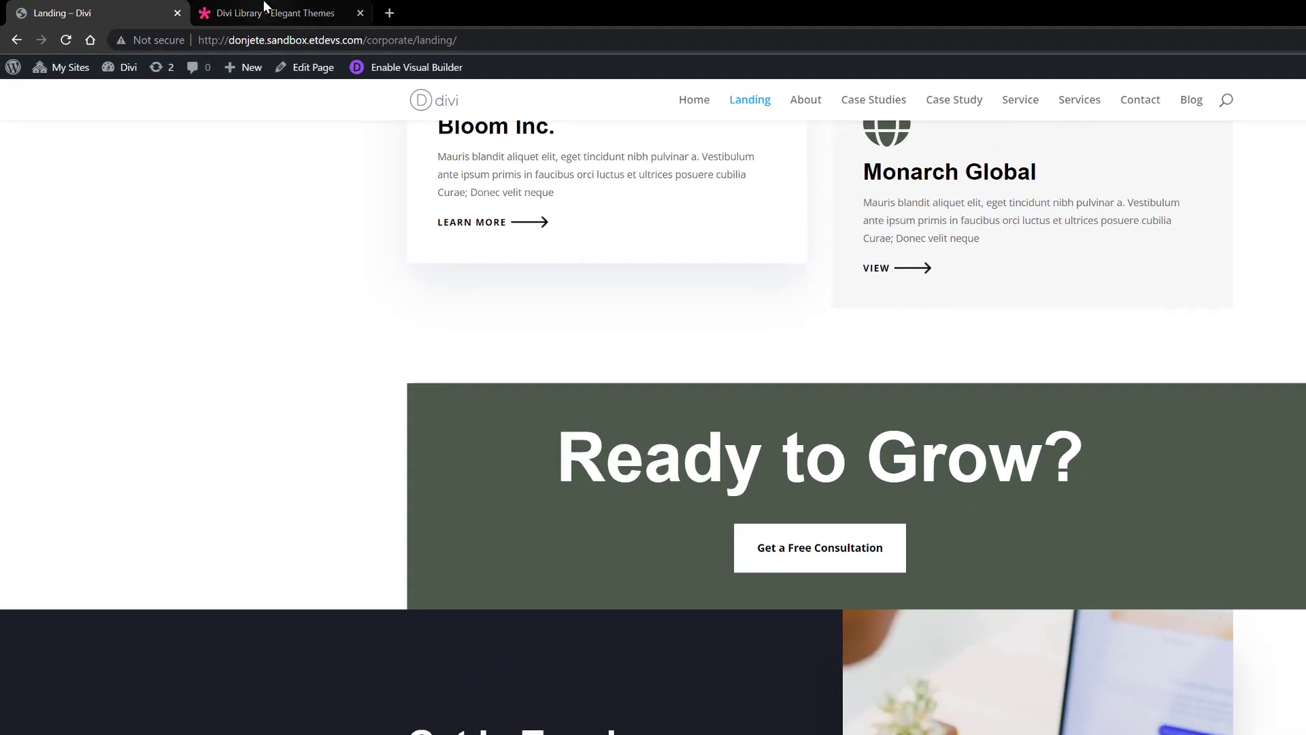
- Bring up the Divi layout packs library on the Elegant Themes site
{"action": "left_click", "coordinate": [266, 13]}
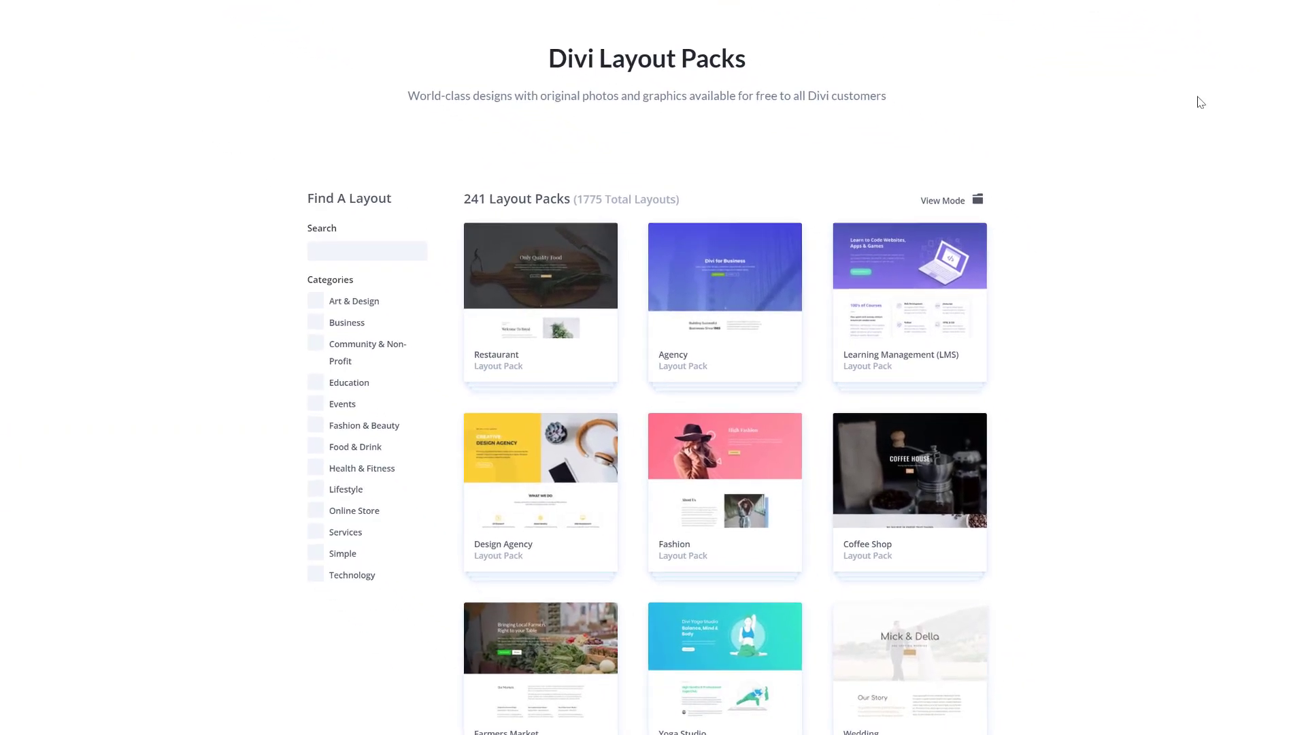
{"action": "scroll", "coordinate": [724, 408], "scroll_direction": "down", "scroll_amount": 5}
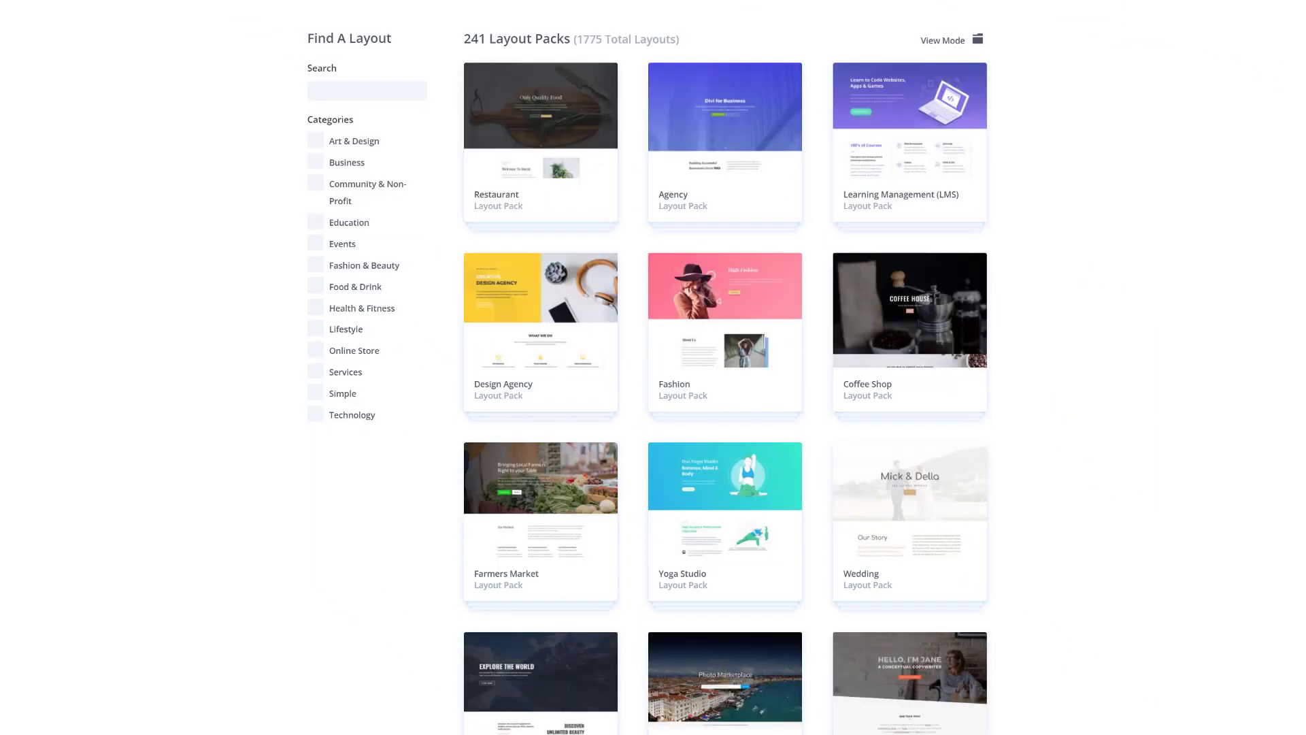
{"action": "scroll", "coordinate": [724, 409], "scroll_direction": "down", "scroll_amount": 8}
{"action": "scroll", "coordinate": [725, 409], "scroll_direction": "down", "scroll_amount": 8}
{"action": "scroll", "coordinate": [724, 408], "scroll_direction": "down", "scroll_amount": 8}
{"action": "scroll", "coordinate": [724, 409], "scroll_direction": "down", "scroll_amount": 8}
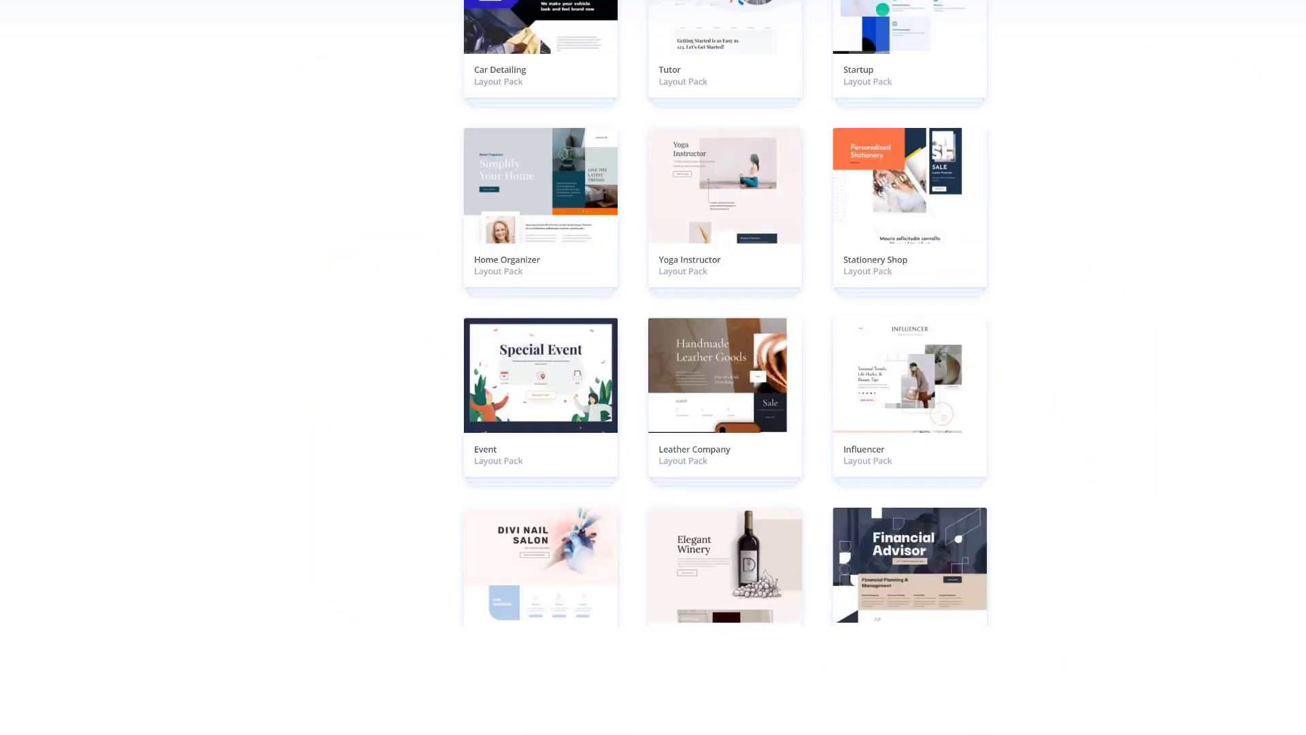
{"action": "scroll", "coordinate": [725, 408], "scroll_direction": "down", "scroll_amount": 8}
{"action": "scroll", "coordinate": [725, 408], "scroll_direction": "down", "scroll_amount": 8}
{"action": "scroll", "coordinate": [724, 409], "scroll_direction": "down", "scroll_amount": 8}
{"action": "scroll", "coordinate": [724, 409], "scroll_direction": "down", "scroll_amount": 8}
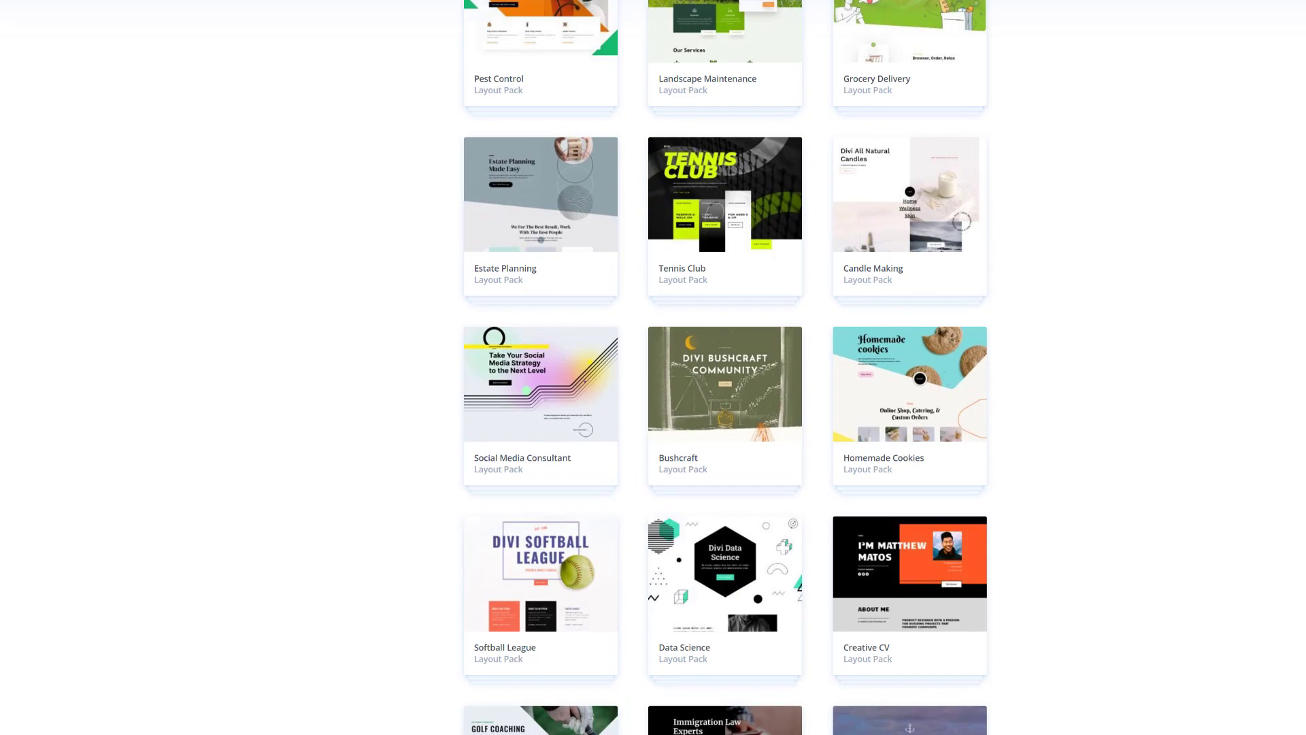
{"action": "scroll", "coordinate": [725, 408], "scroll_direction": "down", "scroll_amount": 8}
{"action": "scroll", "coordinate": [724, 408], "scroll_direction": "down", "scroll_amount": 8}
{"action": "scroll", "coordinate": [725, 408], "scroll_direction": "down", "scroll_amount": 8}
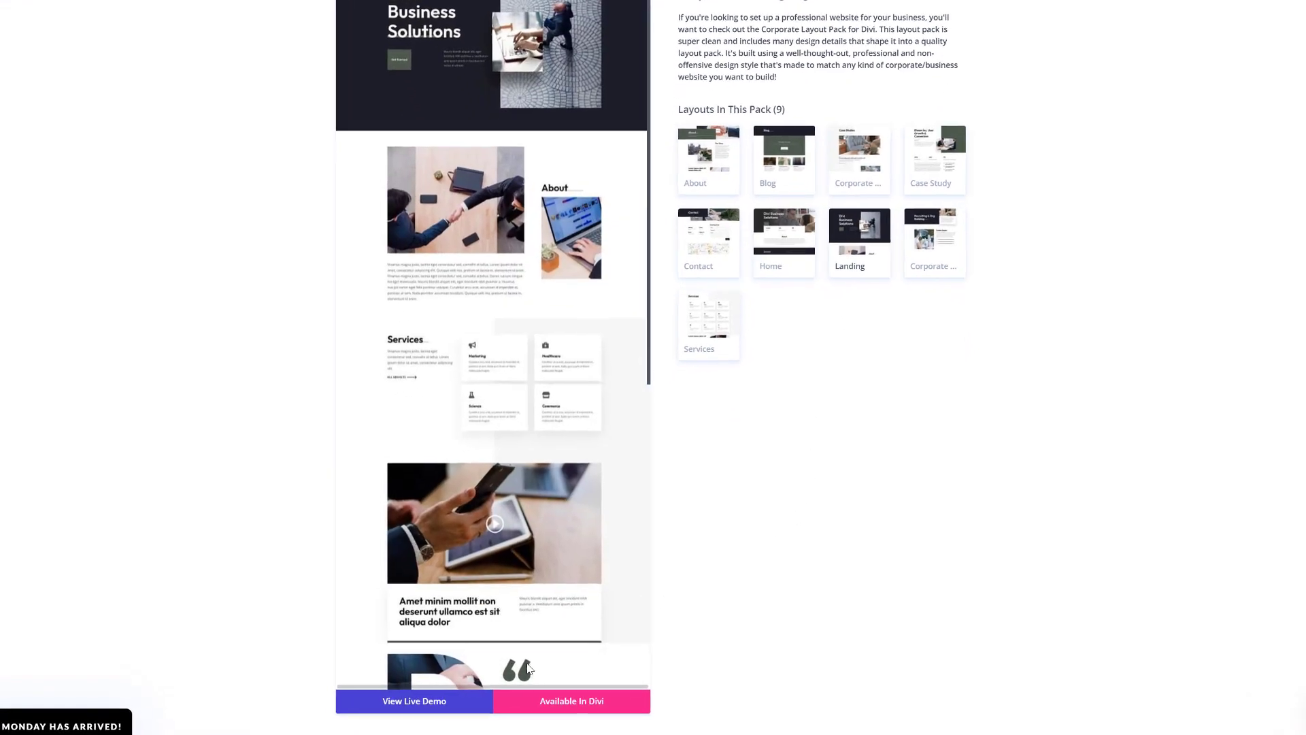
- View the live demo of the Corporate Landing layout
{"action": "left_click", "coordinate": [425, 704]}
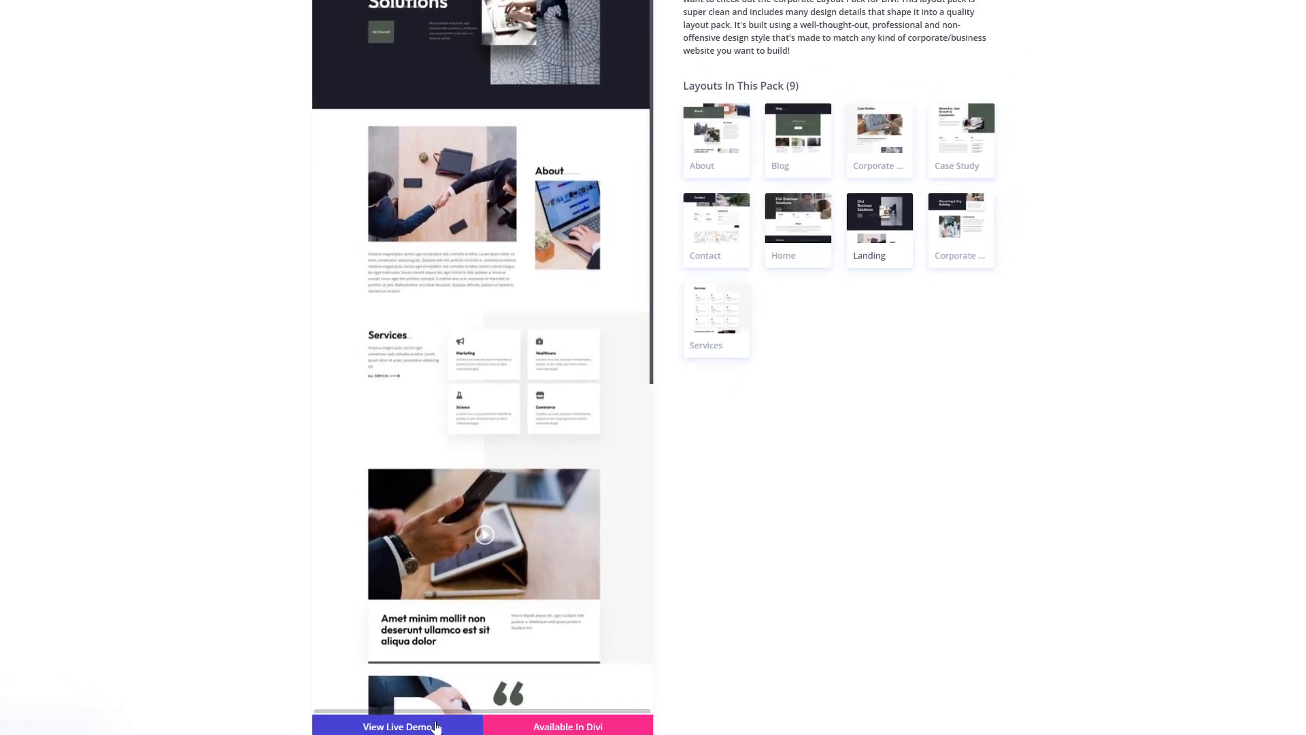
{"action": "scroll", "coordinate": [646, 577], "scroll_direction": "down", "scroll_amount": 3}
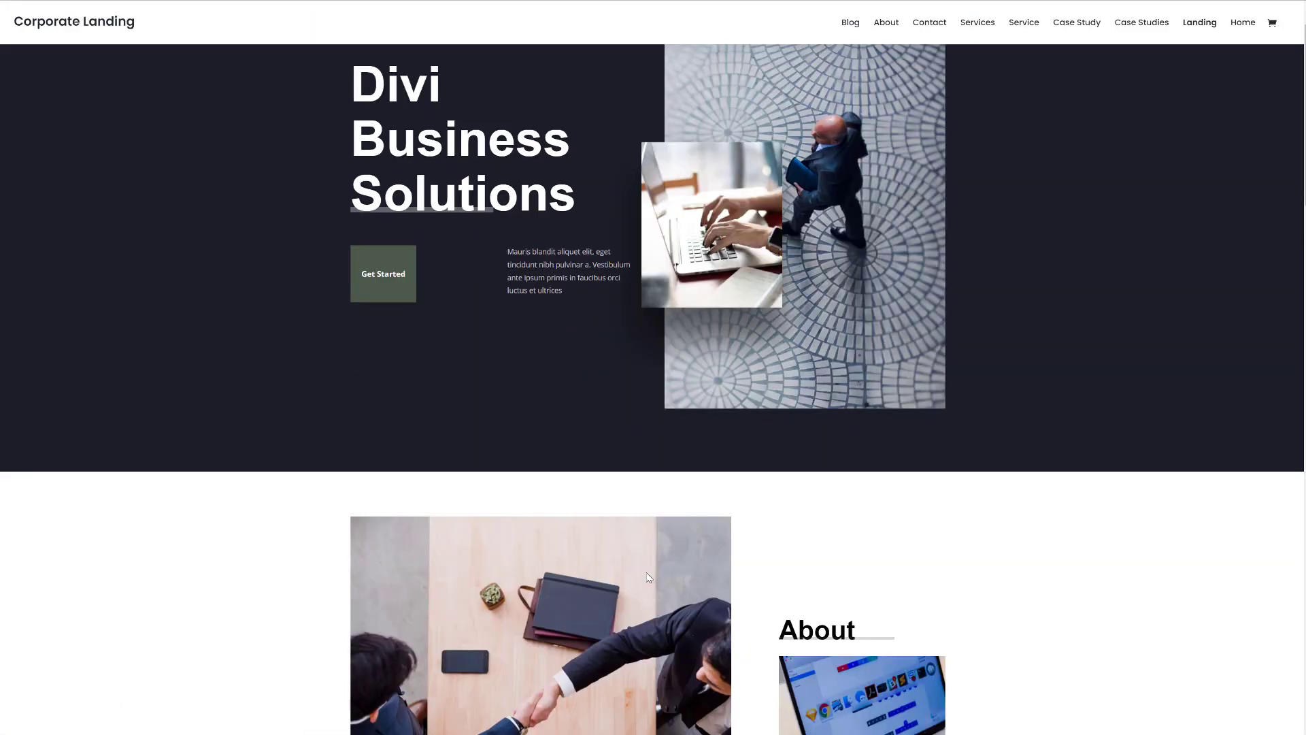
{"action": "scroll", "coordinate": [646, 577], "scroll_direction": "down", "scroll_amount": 3}
{"action": "scroll", "coordinate": [646, 577], "scroll_direction": "down", "scroll_amount": 3}
{"action": "scroll", "coordinate": [646, 577], "scroll_direction": "down", "scroll_amount": 2}
{"action": "scroll", "coordinate": [646, 577], "scroll_direction": "down", "scroll_amount": 3}
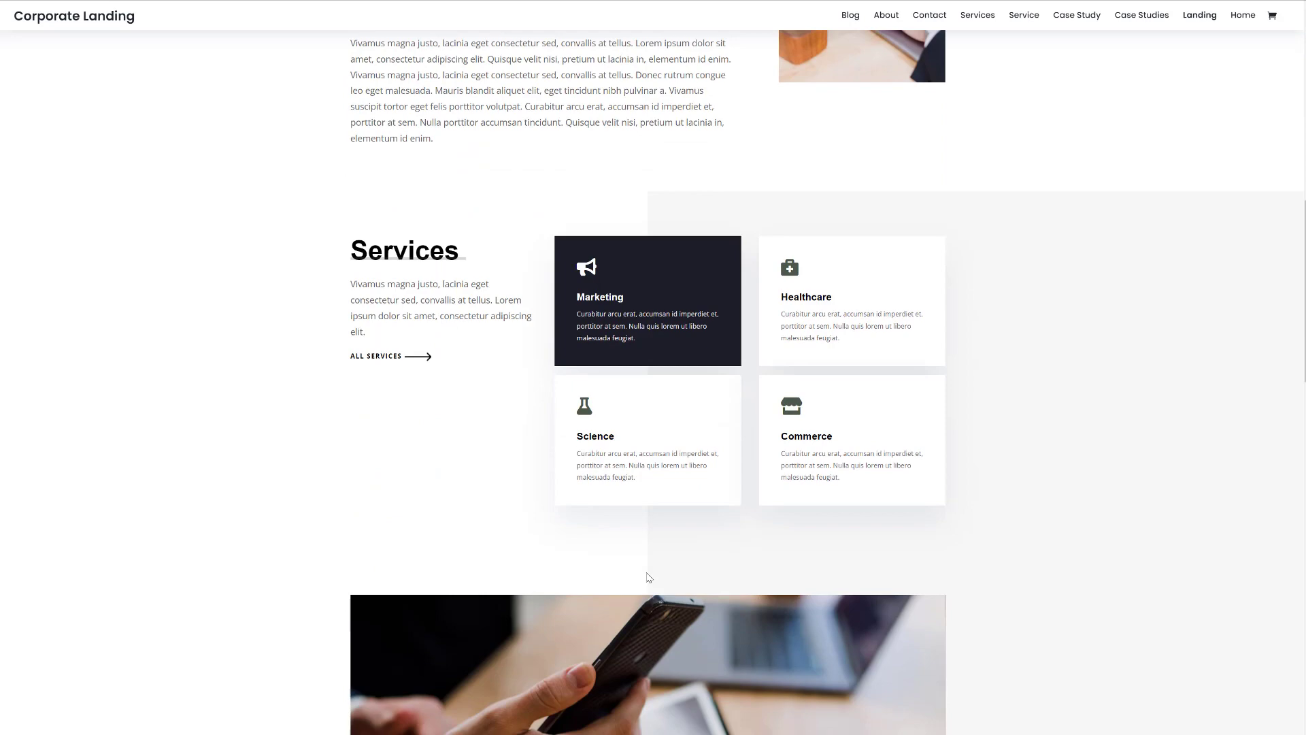
{"action": "scroll", "coordinate": [646, 576], "scroll_direction": "down", "scroll_amount": 2}
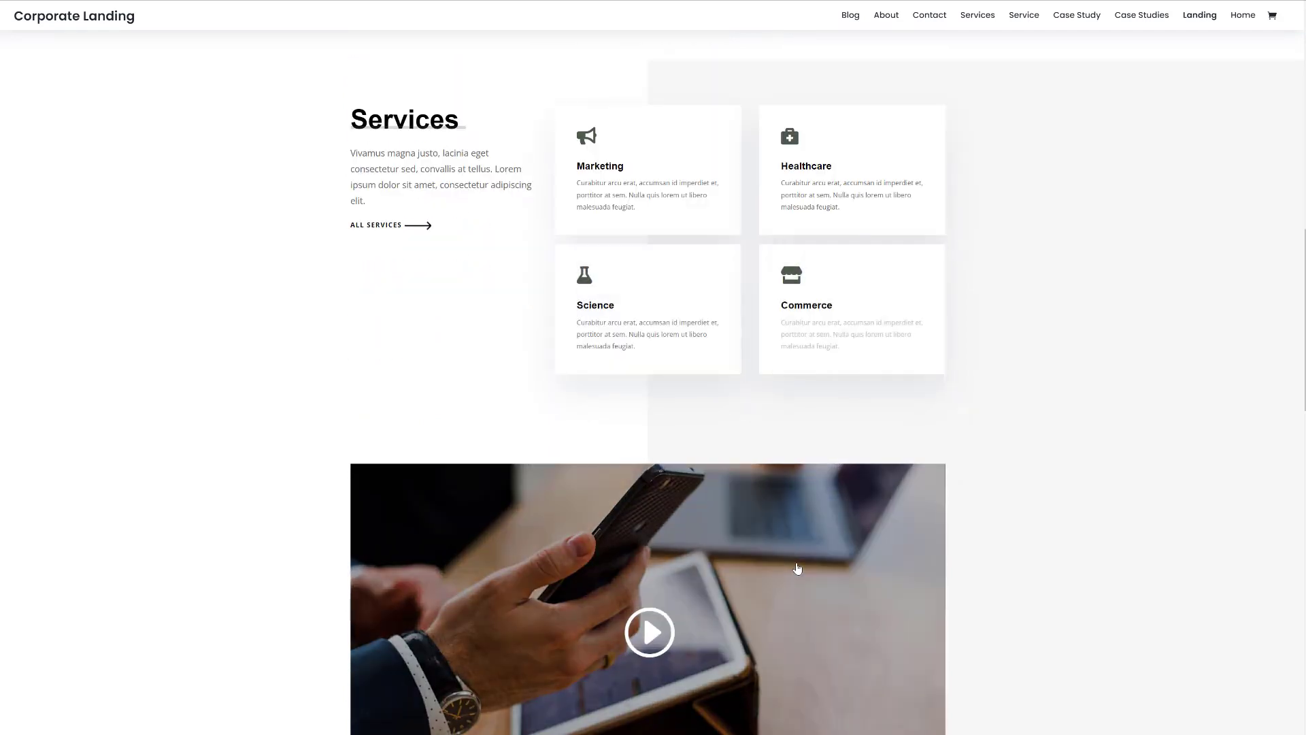
{"action": "scroll", "coordinate": [842, 357], "scroll_direction": "down", "scroll_amount": 3}
{"action": "scroll", "coordinate": [842, 356], "scroll_direction": "down", "scroll_amount": 3}
{"action": "scroll", "coordinate": [796, 566], "scroll_direction": "down", "scroll_amount": 3}
{"action": "scroll", "coordinate": [796, 566], "scroll_direction": "down", "scroll_amount": 3}
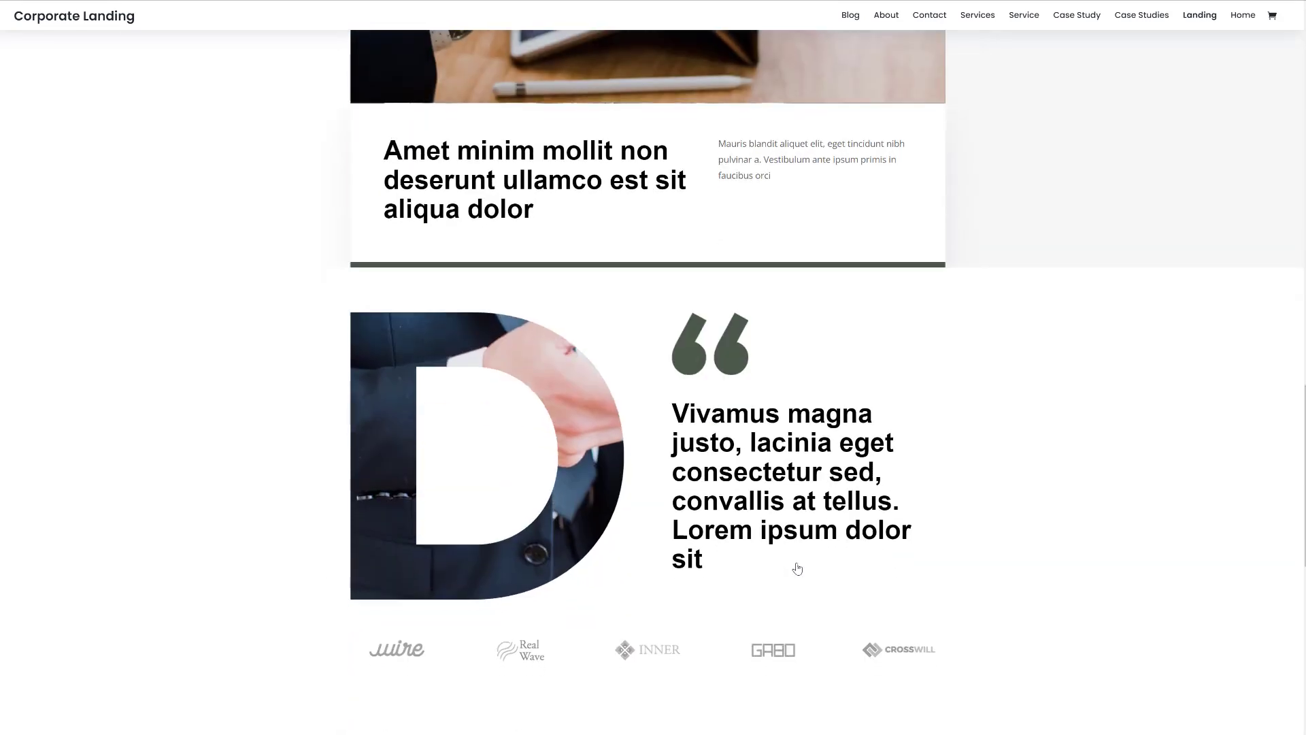
{"action": "scroll", "coordinate": [796, 567], "scroll_direction": "down", "scroll_amount": 3}
{"action": "scroll", "coordinate": [796, 567], "scroll_direction": "down", "scroll_amount": 3}
{"action": "scroll", "coordinate": [796, 567], "scroll_direction": "down", "scroll_amount": 1}
{"action": "scroll", "coordinate": [797, 567], "scroll_direction": "down", "scroll_amount": 3}
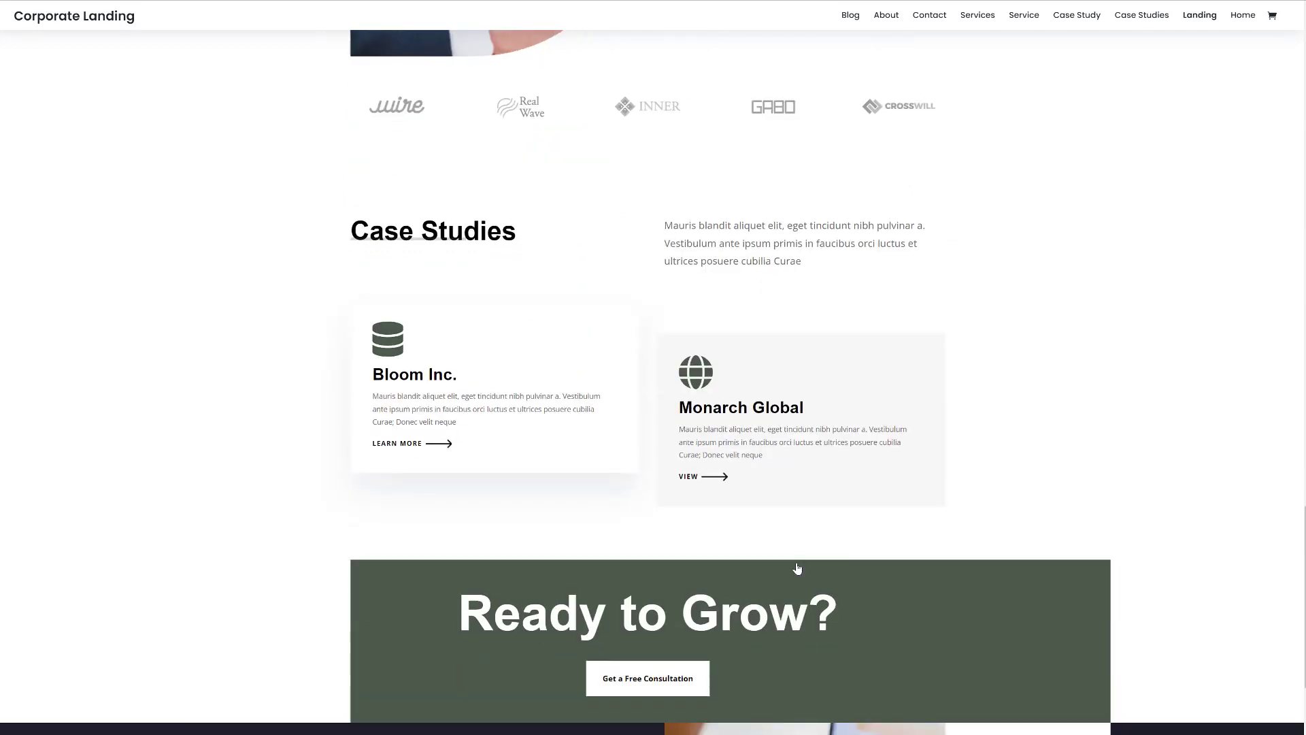
{"action": "scroll", "coordinate": [797, 566], "scroll_direction": "down", "scroll_amount": 2}
{"action": "scroll", "coordinate": [796, 565], "scroll_direction": "down", "scroll_amount": 3}
{"action": "scroll", "coordinate": [812, 585], "scroll_direction": "down", "scroll_amount": 2}
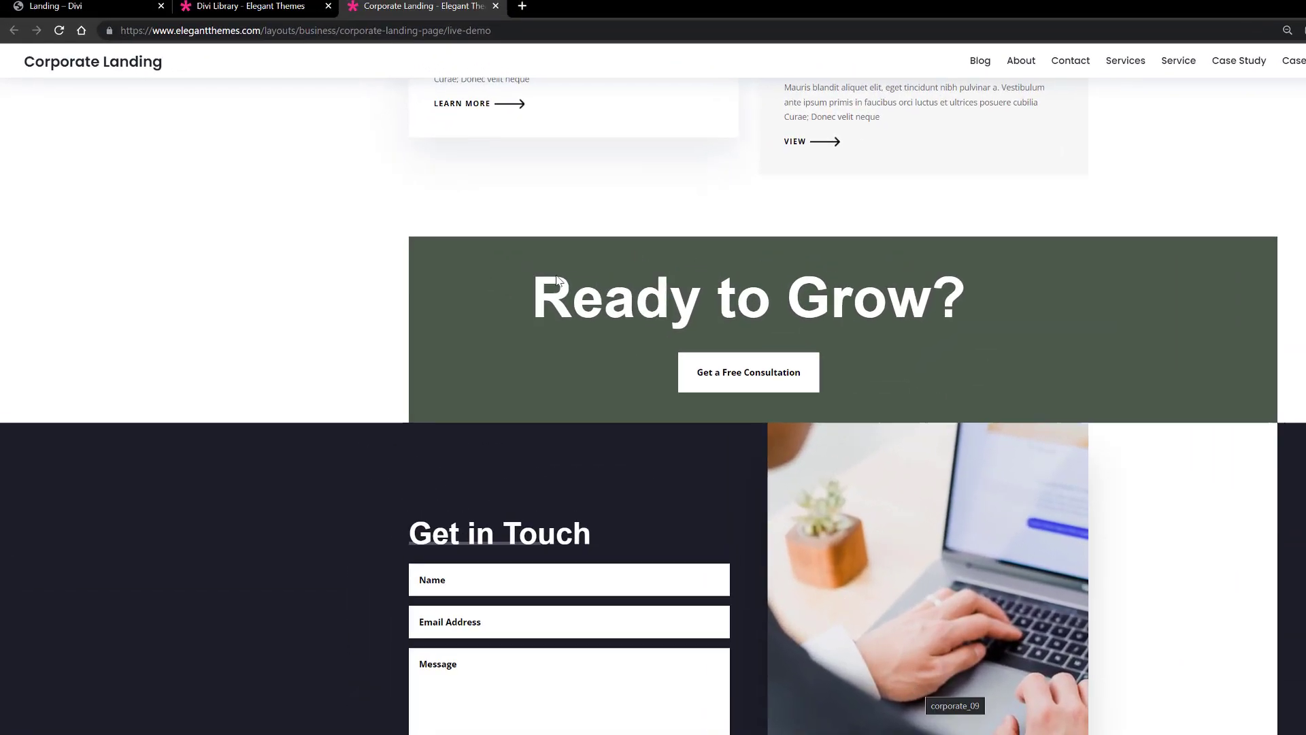
- Create and publish the Landing page in WordPress, then launch the Divi Builder on it
{"action": "left_click", "coordinate": [134, 8]}
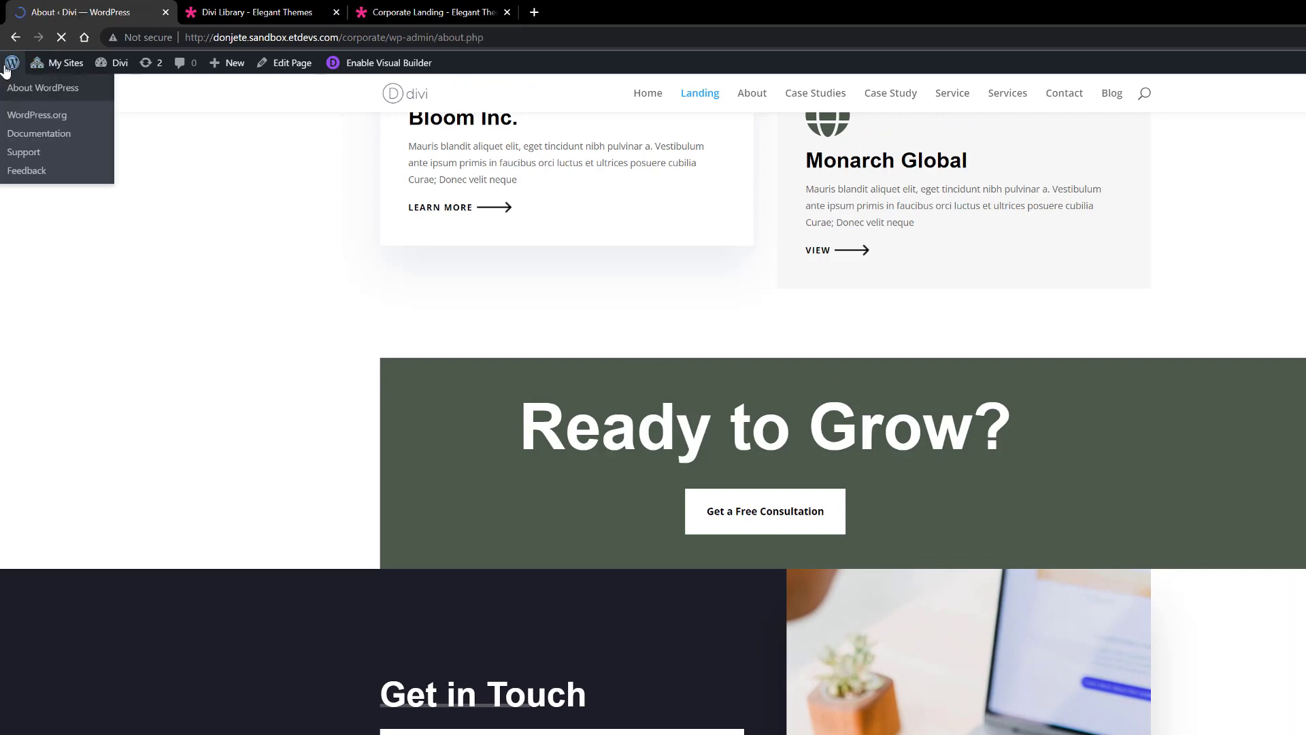
{"action": "mouse_move", "coordinate": [39, 175]}
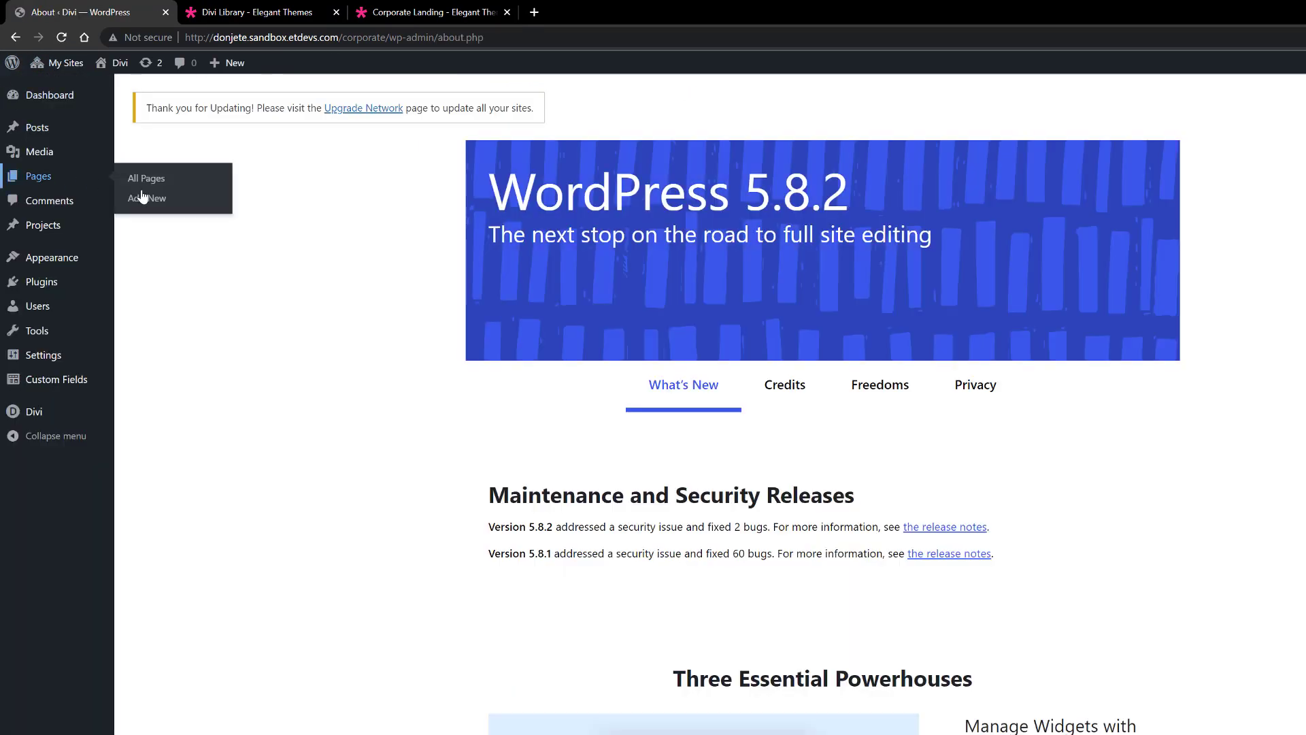
{"action": "left_click", "coordinate": [143, 199]}
{"action": "type", "text": "Landing"}
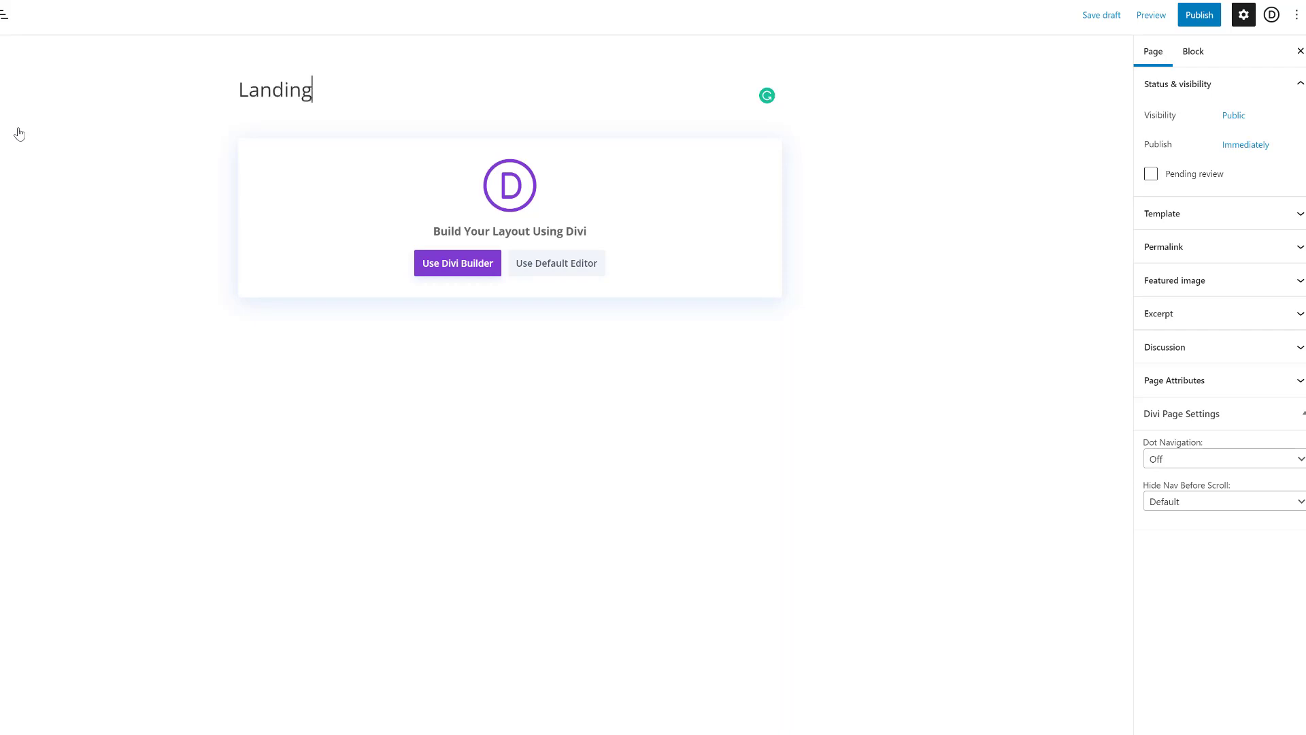
{"action": "left_click", "coordinate": [1199, 15]}
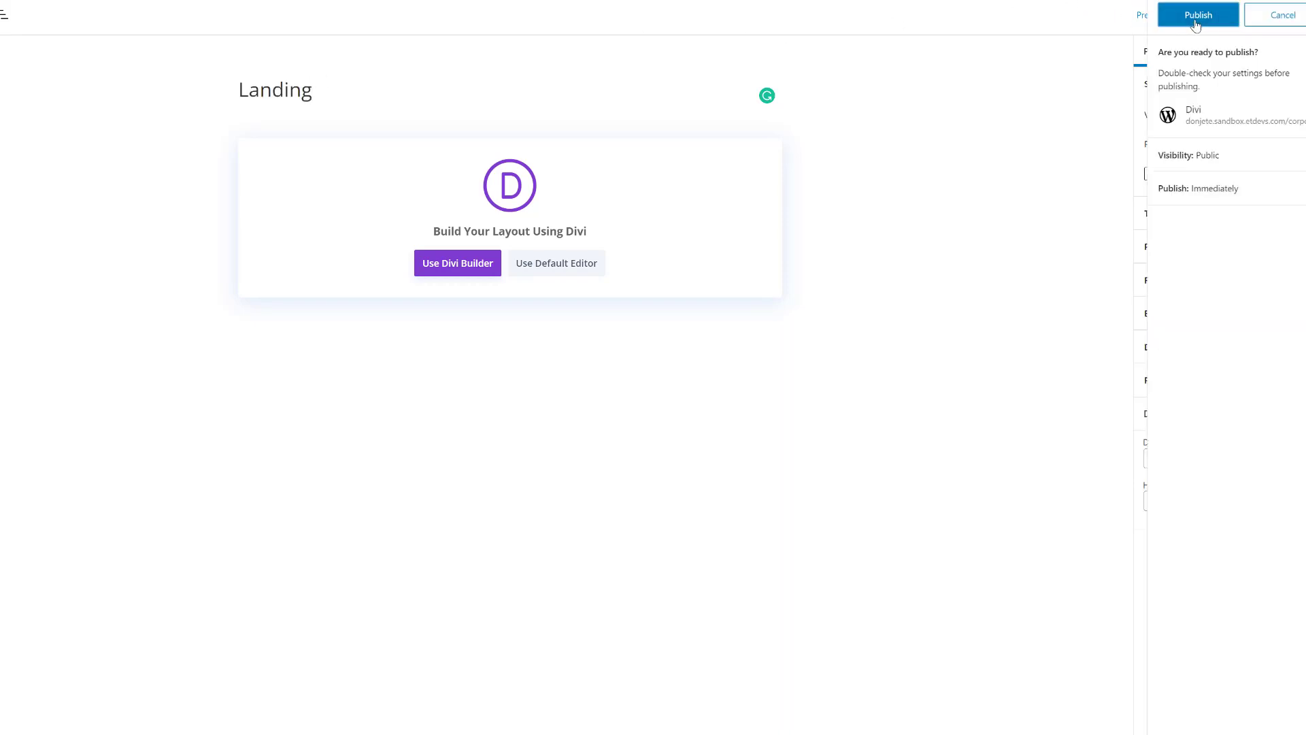
{"action": "left_click", "coordinate": [1185, 14]}
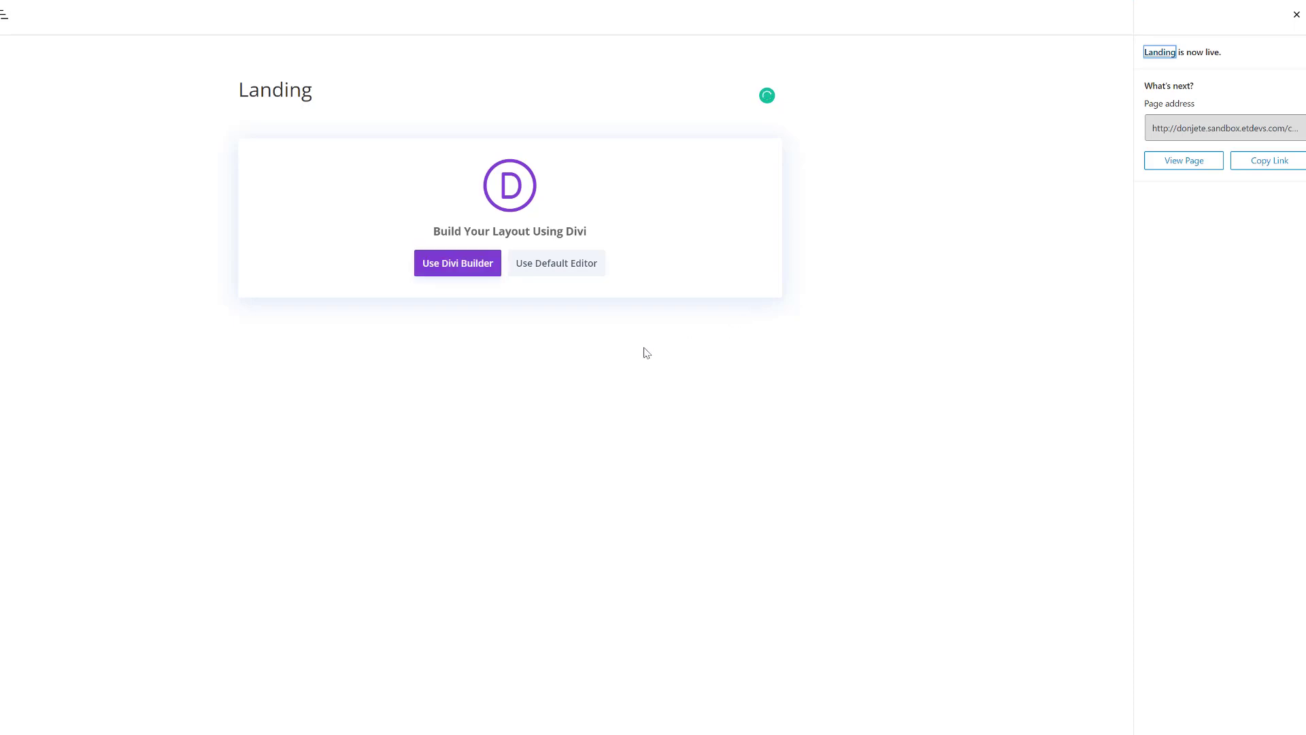
{"action": "left_click", "coordinate": [442, 266]}
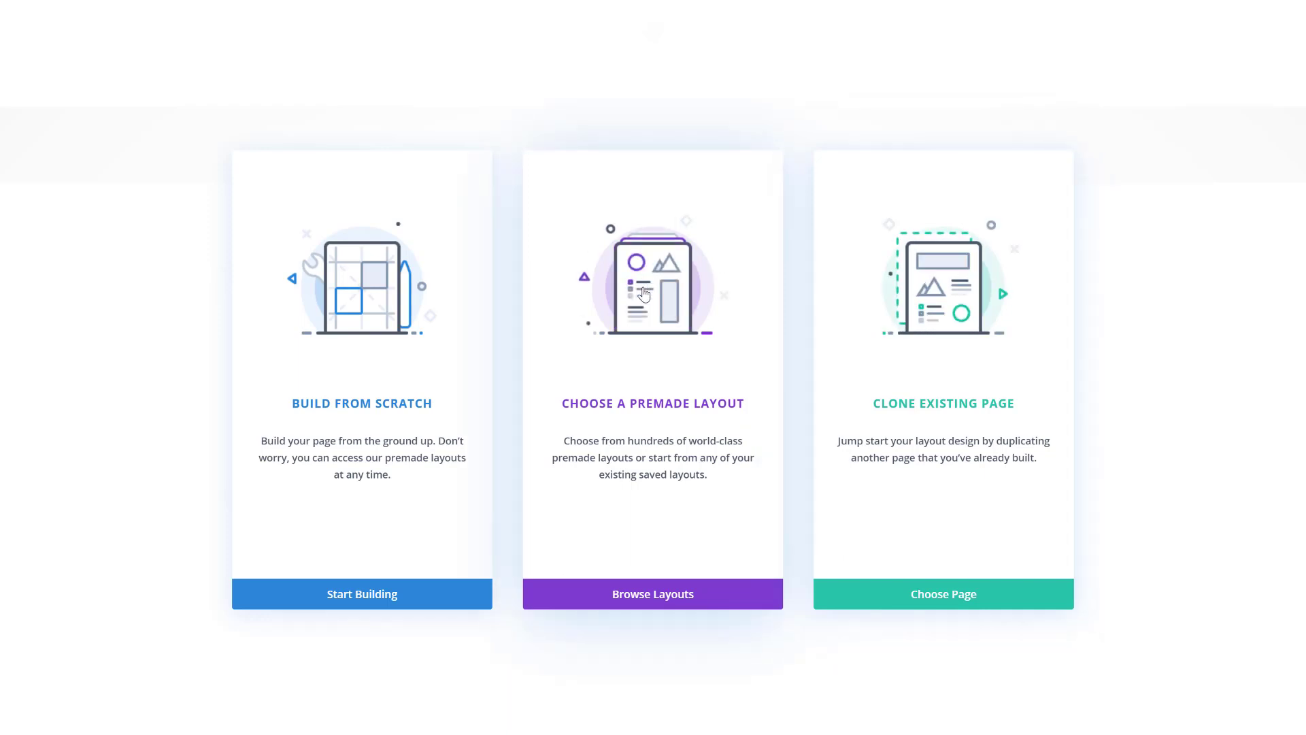
- Browse the premade layouts and choose the Corporate pack's Landing Page layout
{"action": "left_click", "coordinate": [646, 295]}
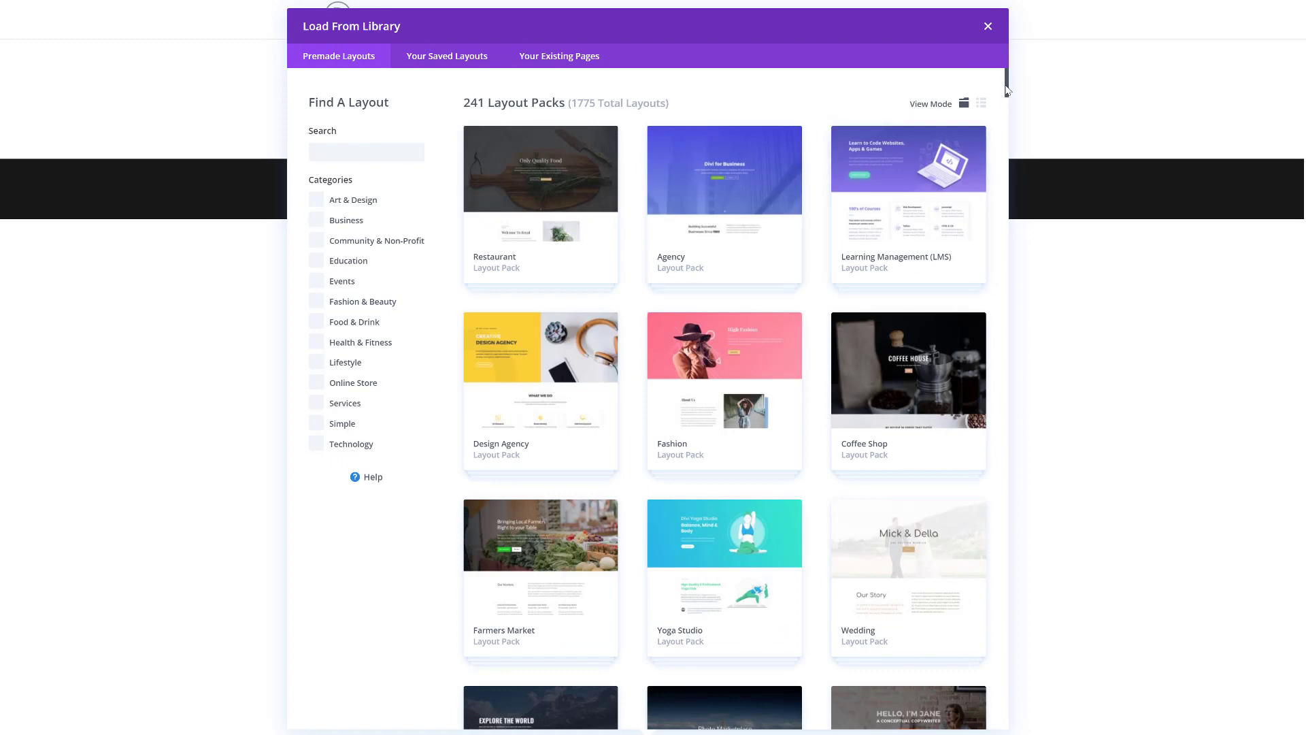
{"action": "left_click_drag", "start_coordinate": [1006, 90], "coordinate": [1007, 727]}
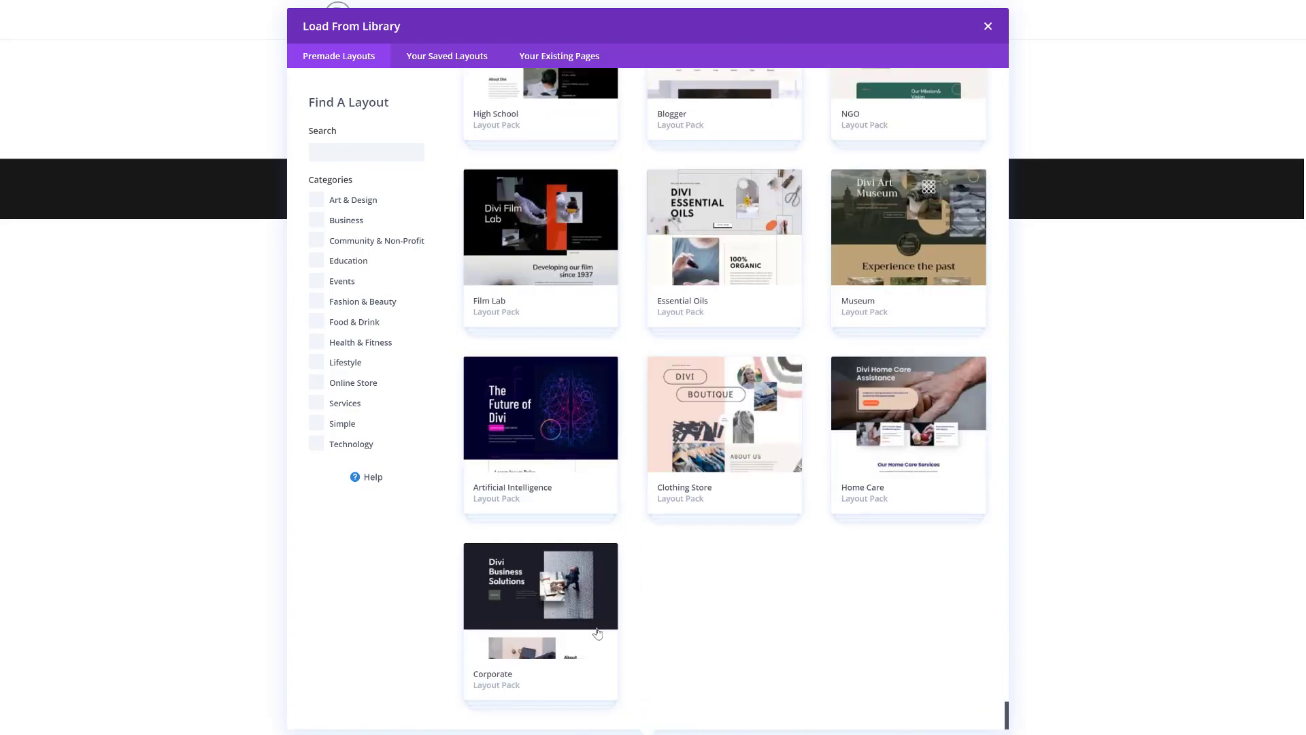
{"action": "left_click", "coordinate": [598, 634]}
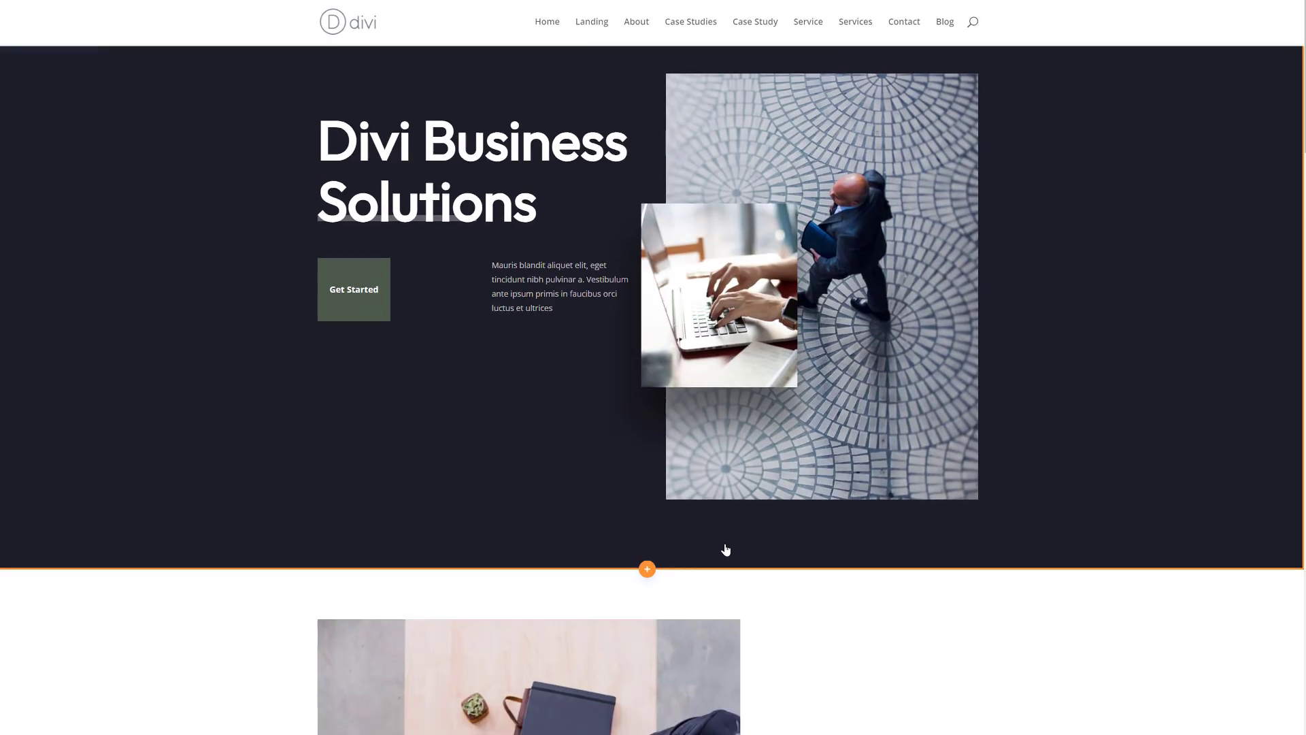
{"action": "scroll", "coordinate": [726, 550], "scroll_direction": "down", "scroll_amount": 5}
{"action": "scroll", "coordinate": [725, 551], "scroll_direction": "down", "scroll_amount": 5}
{"action": "scroll", "coordinate": [725, 550], "scroll_direction": "down", "scroll_amount": 5}
{"action": "scroll", "coordinate": [725, 550], "scroll_direction": "down", "scroll_amount": 4}
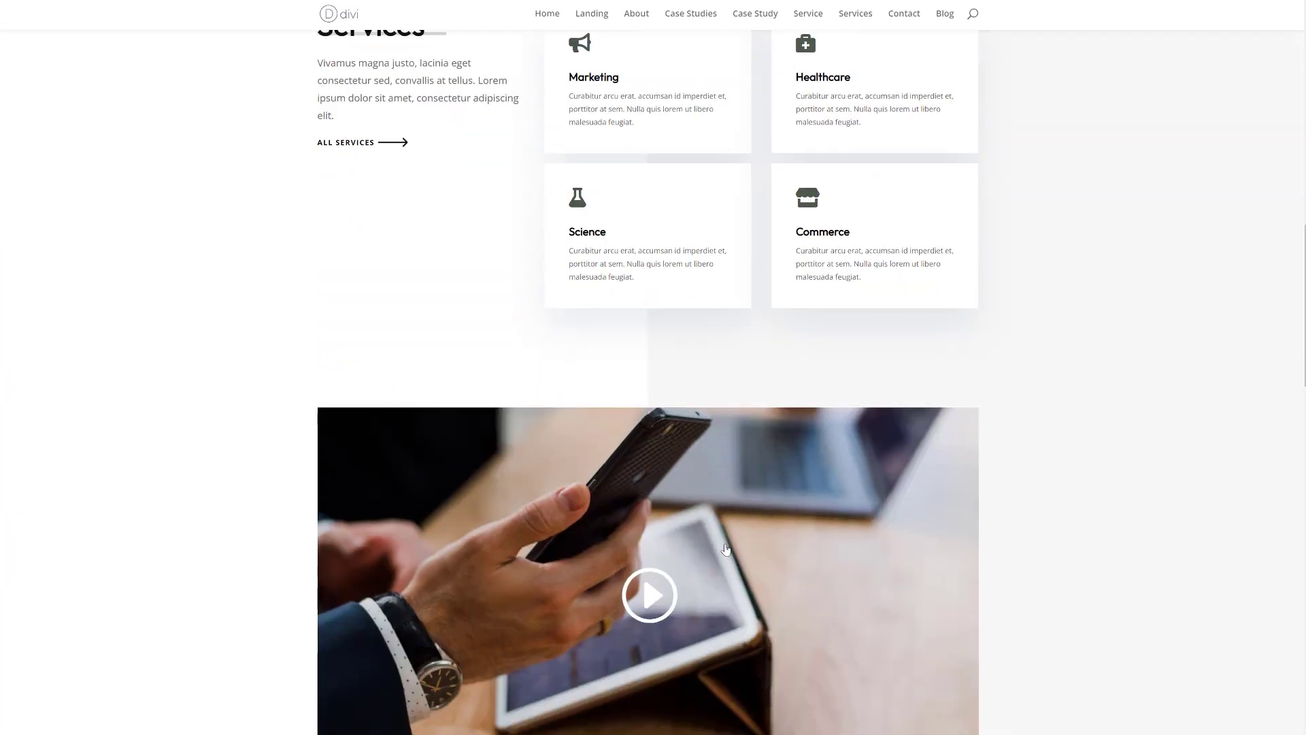
{"action": "scroll", "coordinate": [725, 550], "scroll_direction": "down", "scroll_amount": 5}
{"action": "scroll", "coordinate": [725, 549], "scroll_direction": "down", "scroll_amount": 5}
{"action": "scroll", "coordinate": [726, 550], "scroll_direction": "down", "scroll_amount": 5}
{"action": "scroll", "coordinate": [726, 549], "scroll_direction": "down", "scroll_amount": 5}
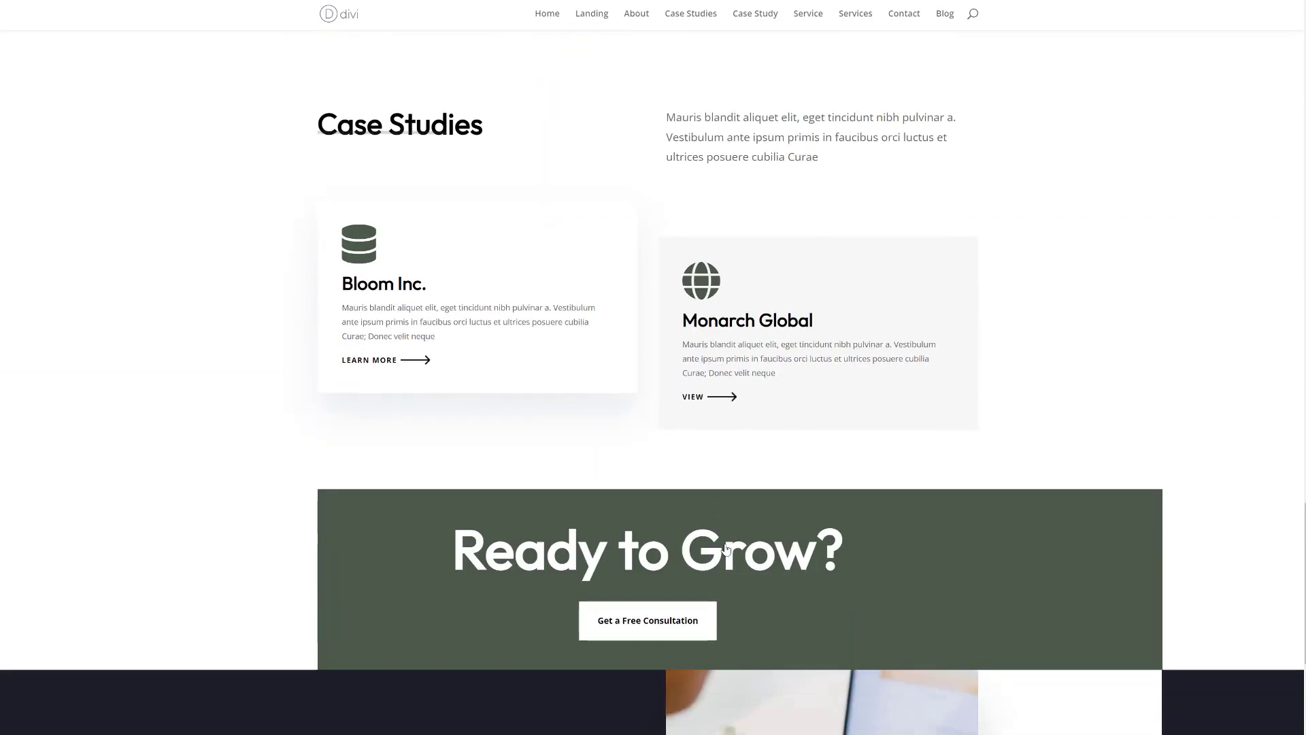
{"action": "scroll", "coordinate": [726, 550], "scroll_direction": "down", "scroll_amount": 1}
{"action": "scroll", "coordinate": [726, 549], "scroll_direction": "up", "scroll_amount": 5}
{"action": "scroll", "coordinate": [725, 550], "scroll_direction": "up", "scroll_amount": 5}
{"action": "scroll", "coordinate": [726, 550], "scroll_direction": "up", "scroll_amount": 5}
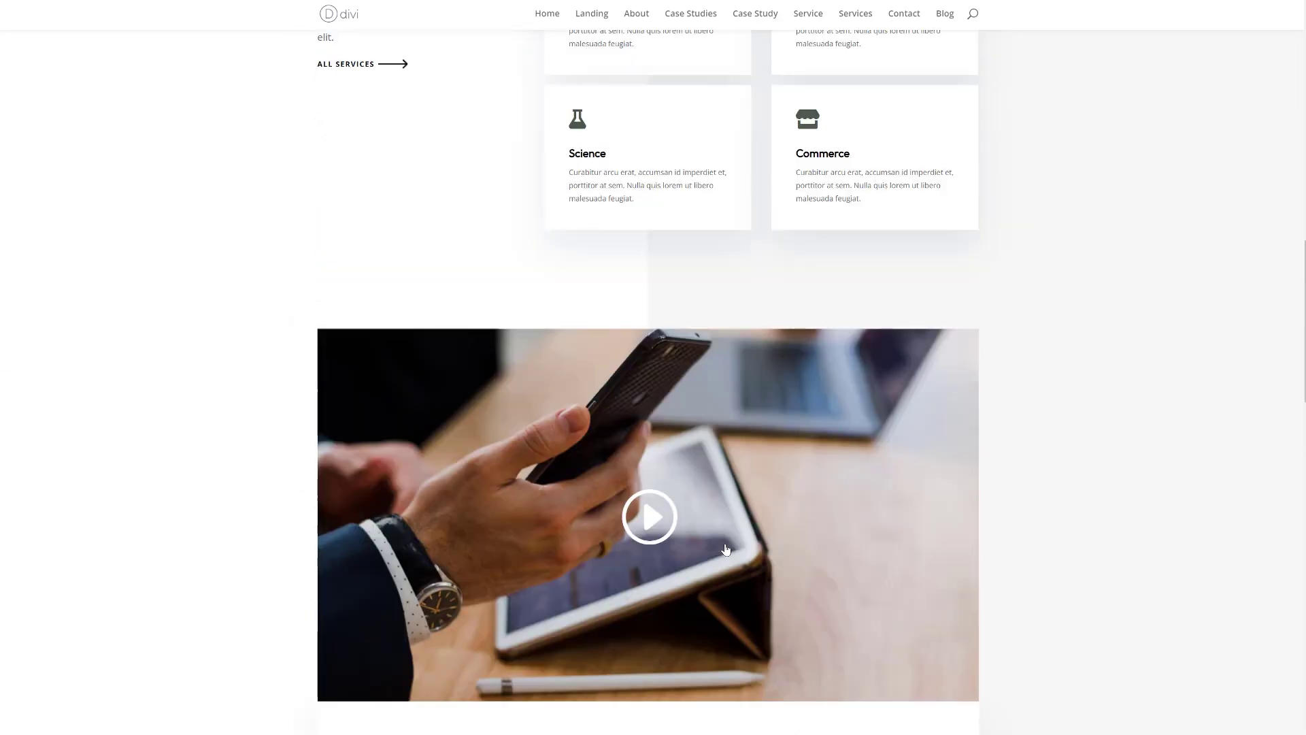
{"action": "scroll", "coordinate": [725, 550], "scroll_direction": "up", "scroll_amount": 5}
{"action": "scroll", "coordinate": [726, 550], "scroll_direction": "up", "scroll_amount": 4}
{"action": "scroll", "coordinate": [663, 459], "scroll_direction": "up", "scroll_amount": 2}
{"action": "scroll", "coordinate": [602, 407], "scroll_direction": "up", "scroll_amount": 1}
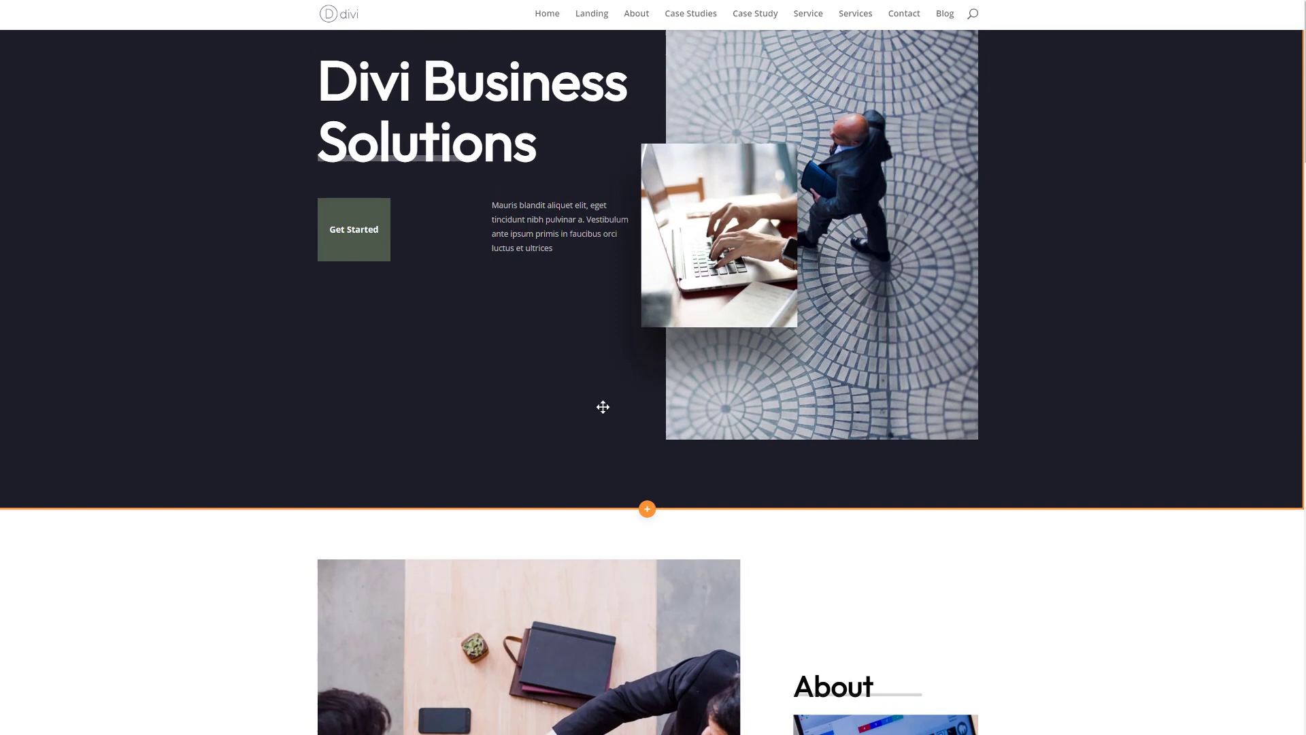
{"action": "scroll", "coordinate": [603, 407], "scroll_direction": "up", "scroll_amount": 3}
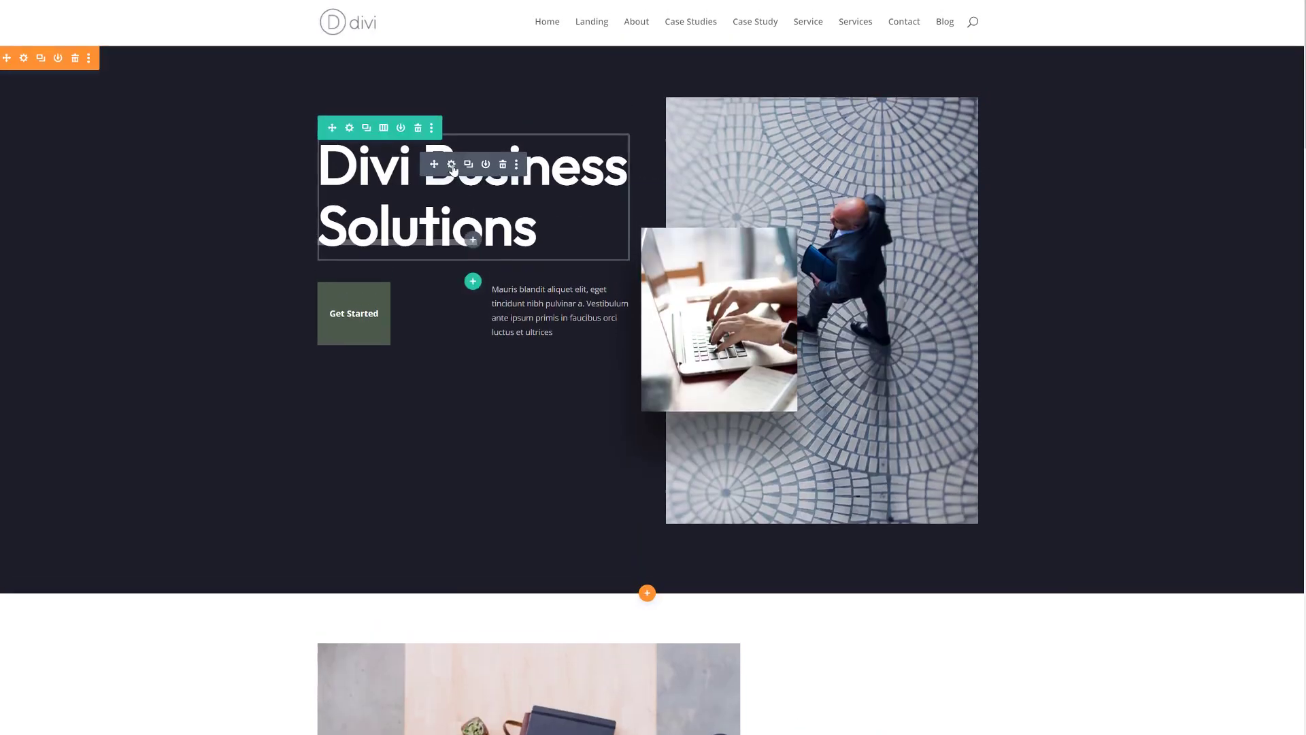
{"action": "left_click", "coordinate": [451, 164]}
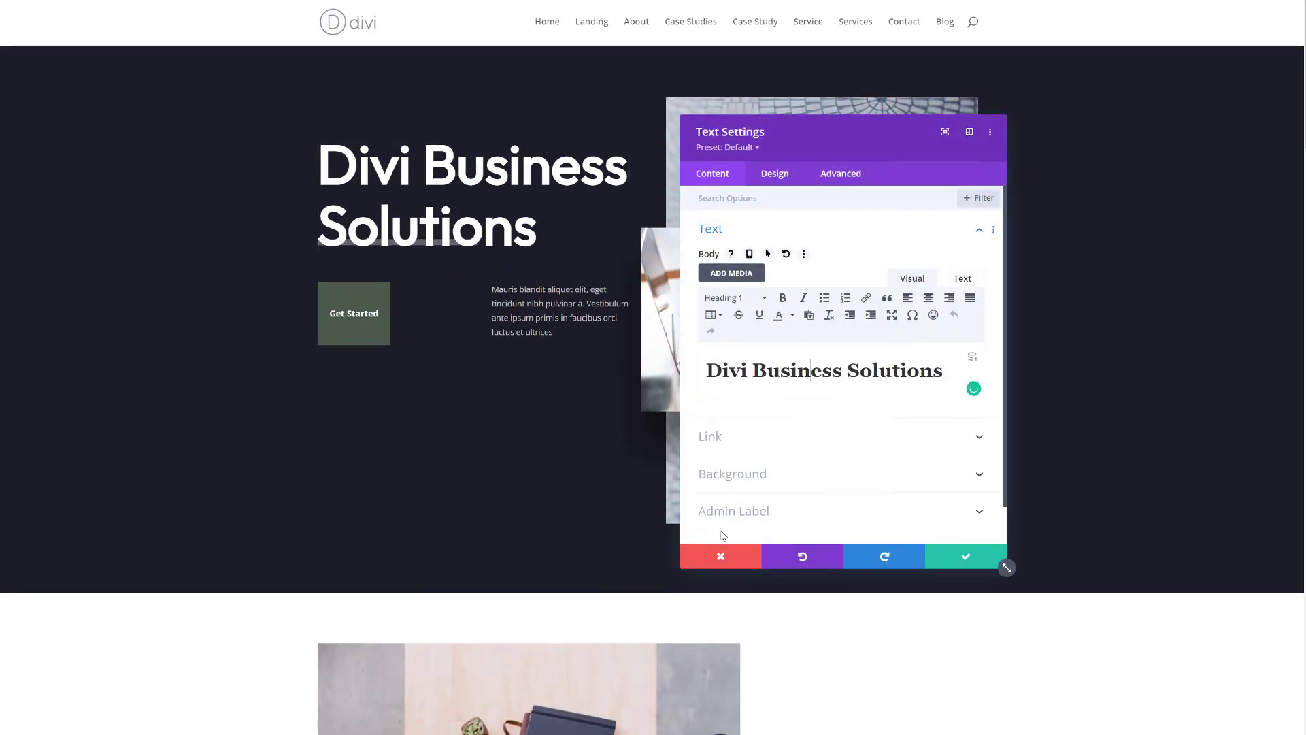
{"action": "left_click", "coordinate": [722, 556]}
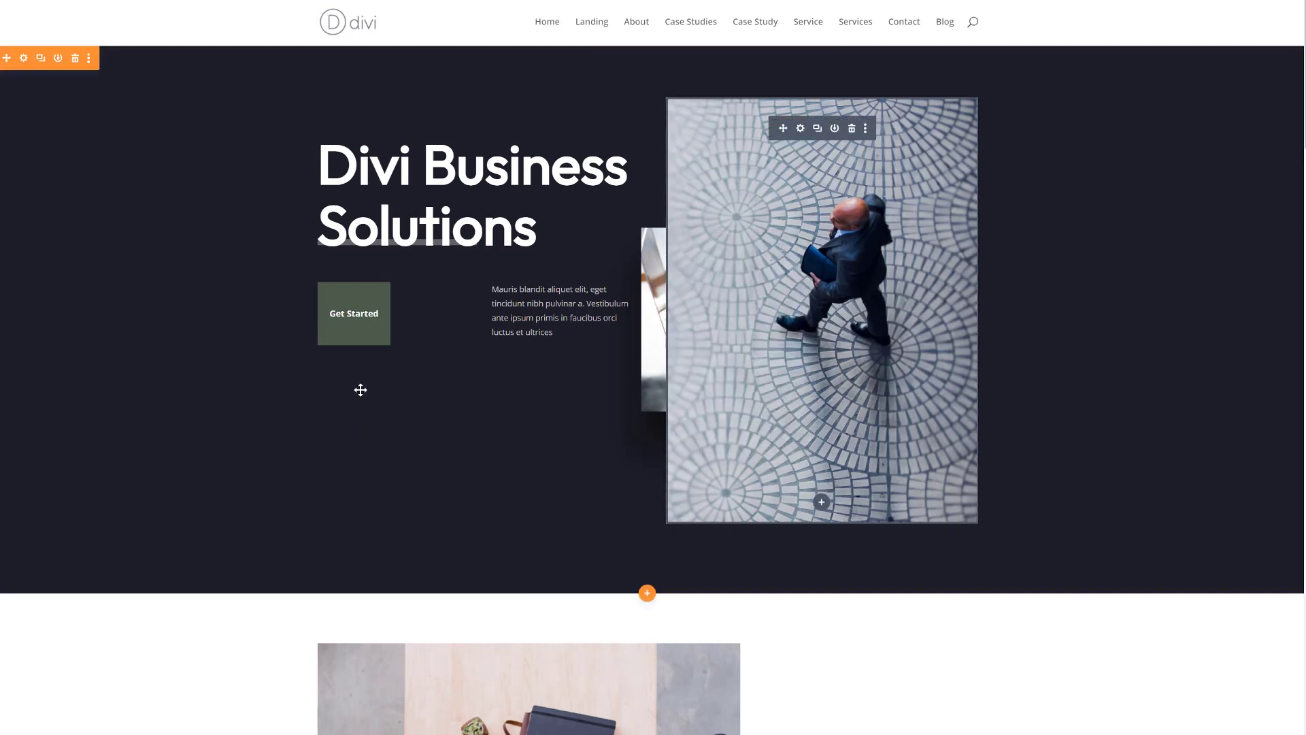
{"action": "mouse_move", "coordinate": [355, 313]}
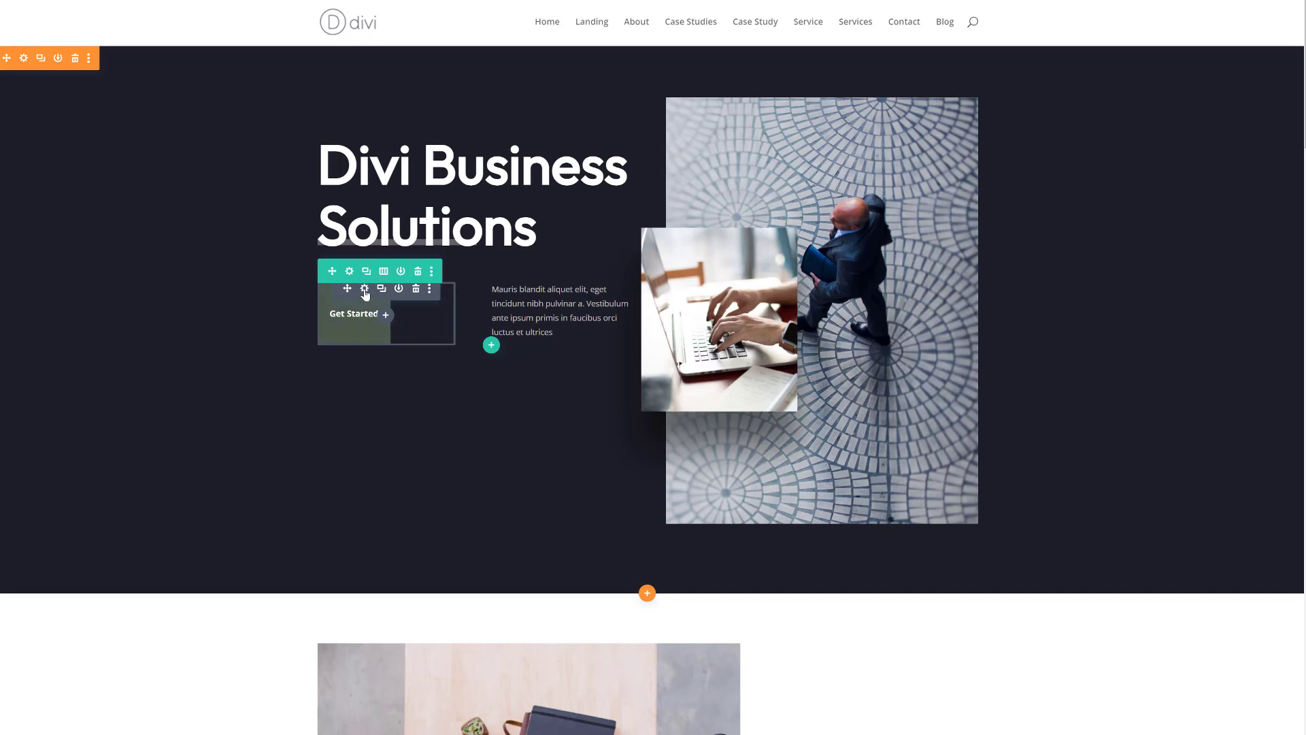
- Set the Get Started button's Scroll Effects to Stick to Top with Bottom Sticky Limit Section
{"action": "left_click", "coordinate": [366, 290]}
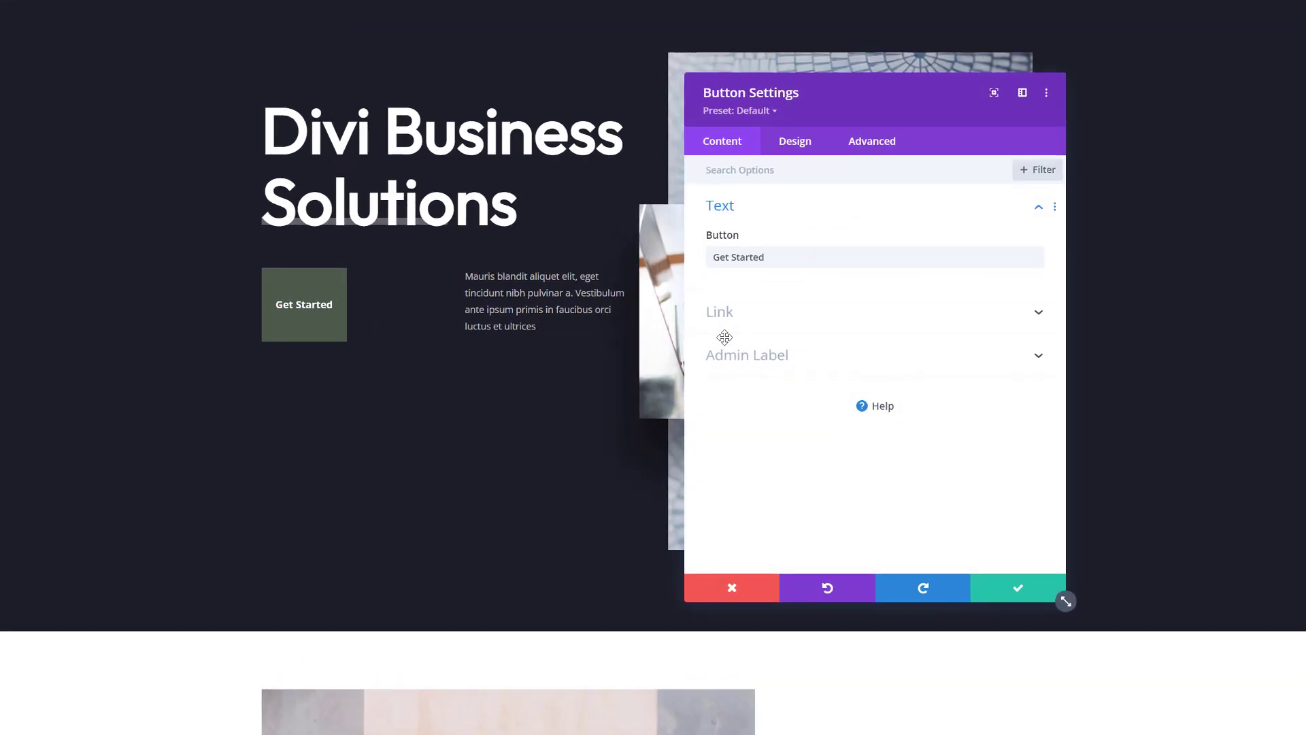
{"action": "left_click", "coordinate": [872, 141]}
{"action": "left_click", "coordinate": [797, 516]}
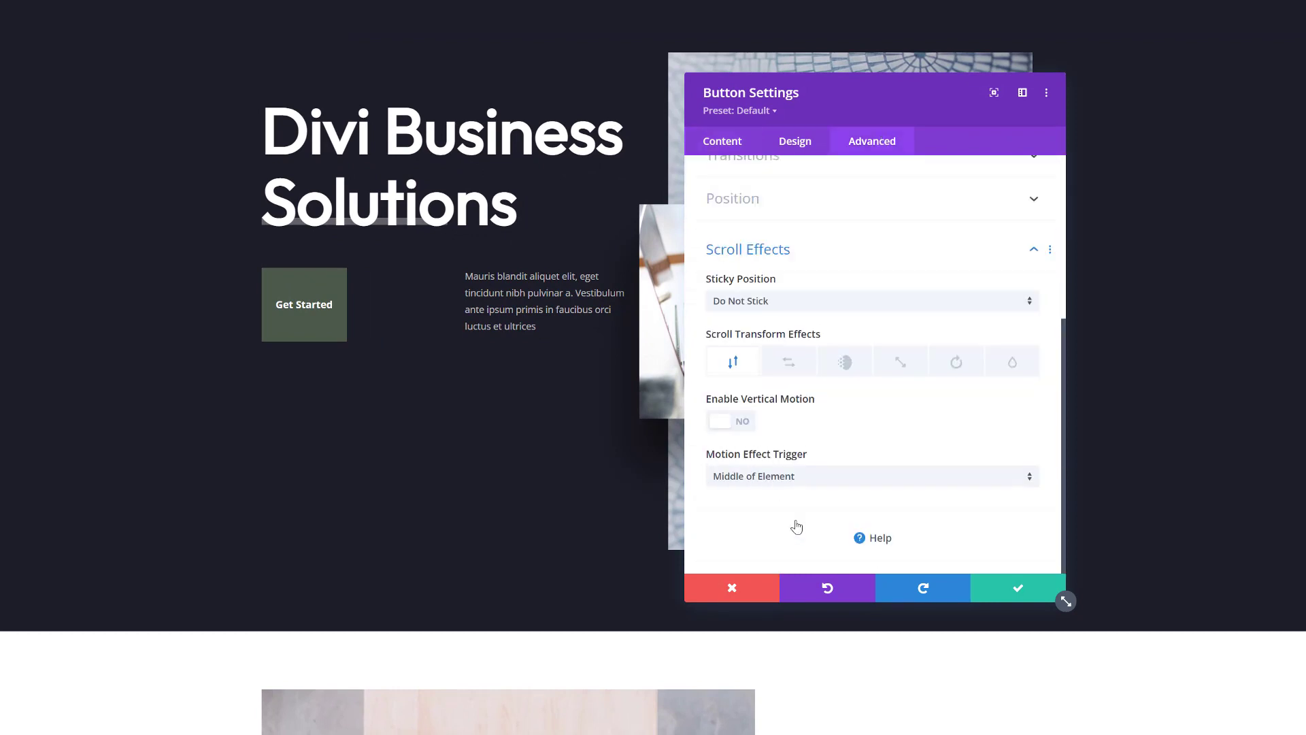
{"action": "left_click", "coordinate": [792, 301]}
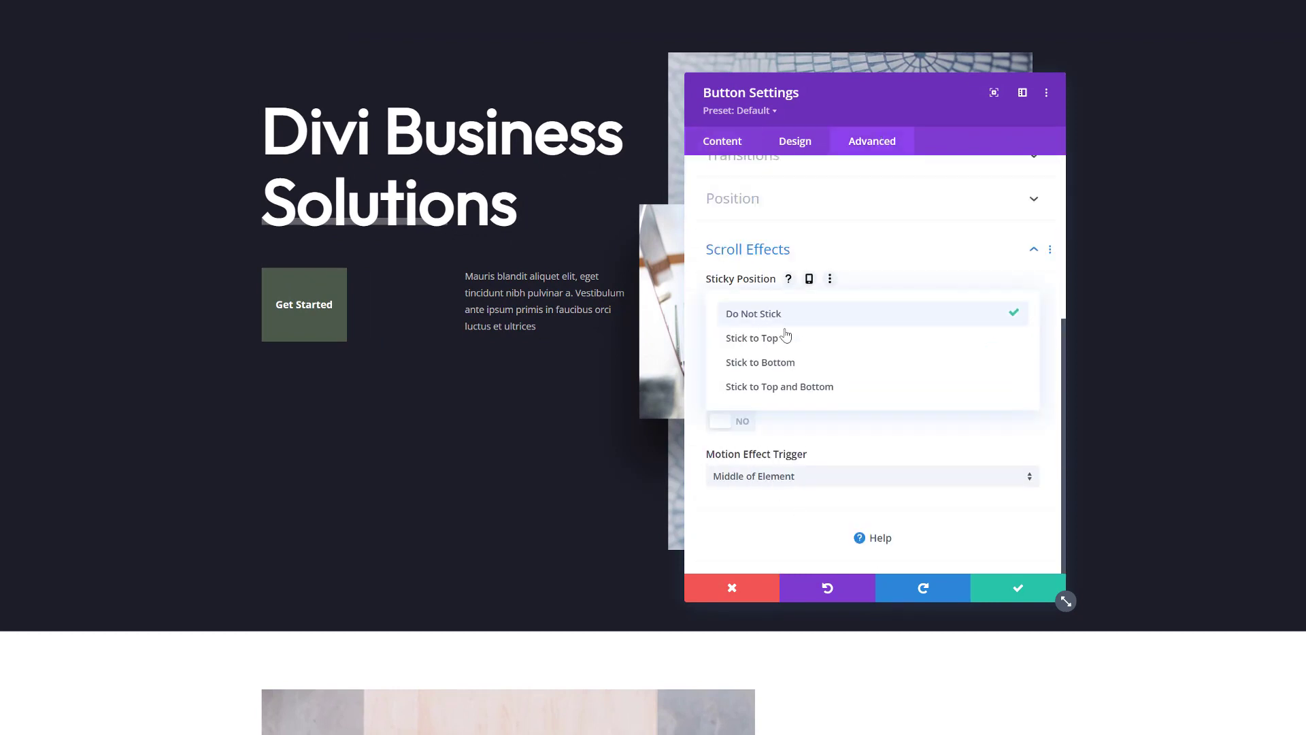
{"action": "left_click", "coordinate": [784, 341]}
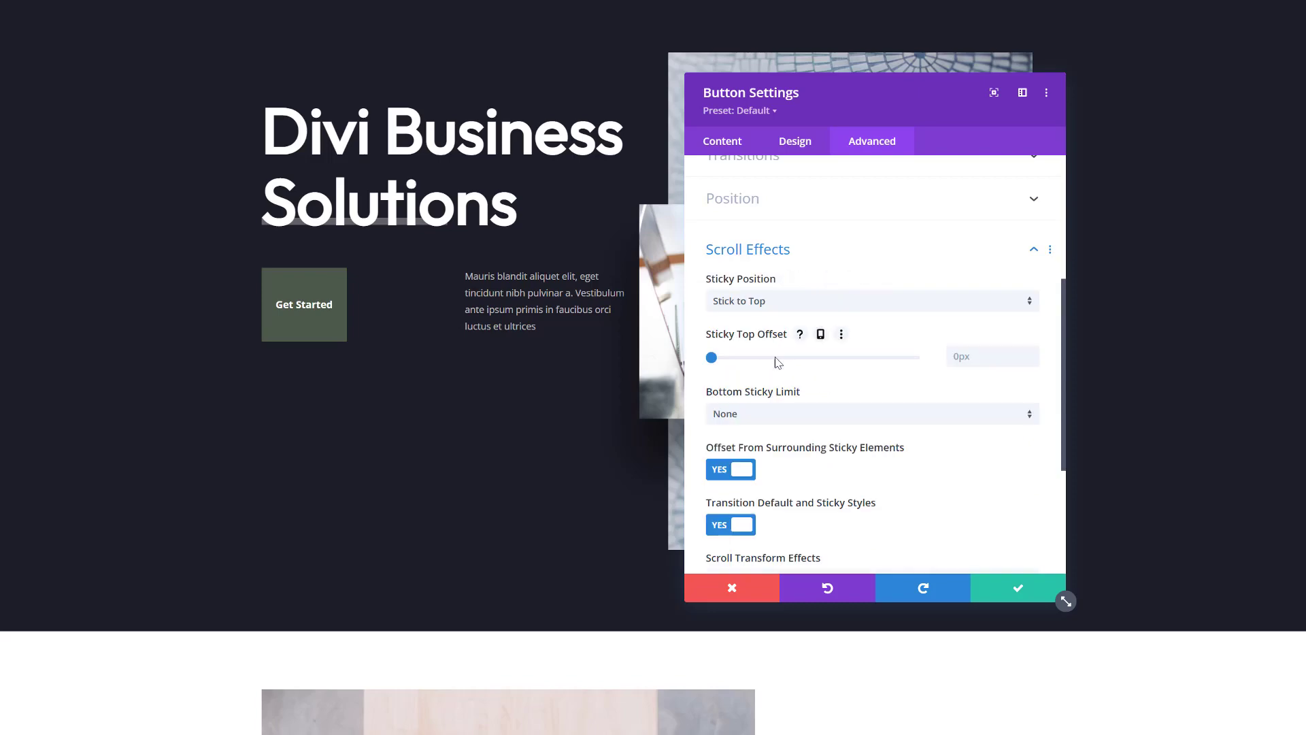
{"action": "left_click", "coordinate": [759, 414]}
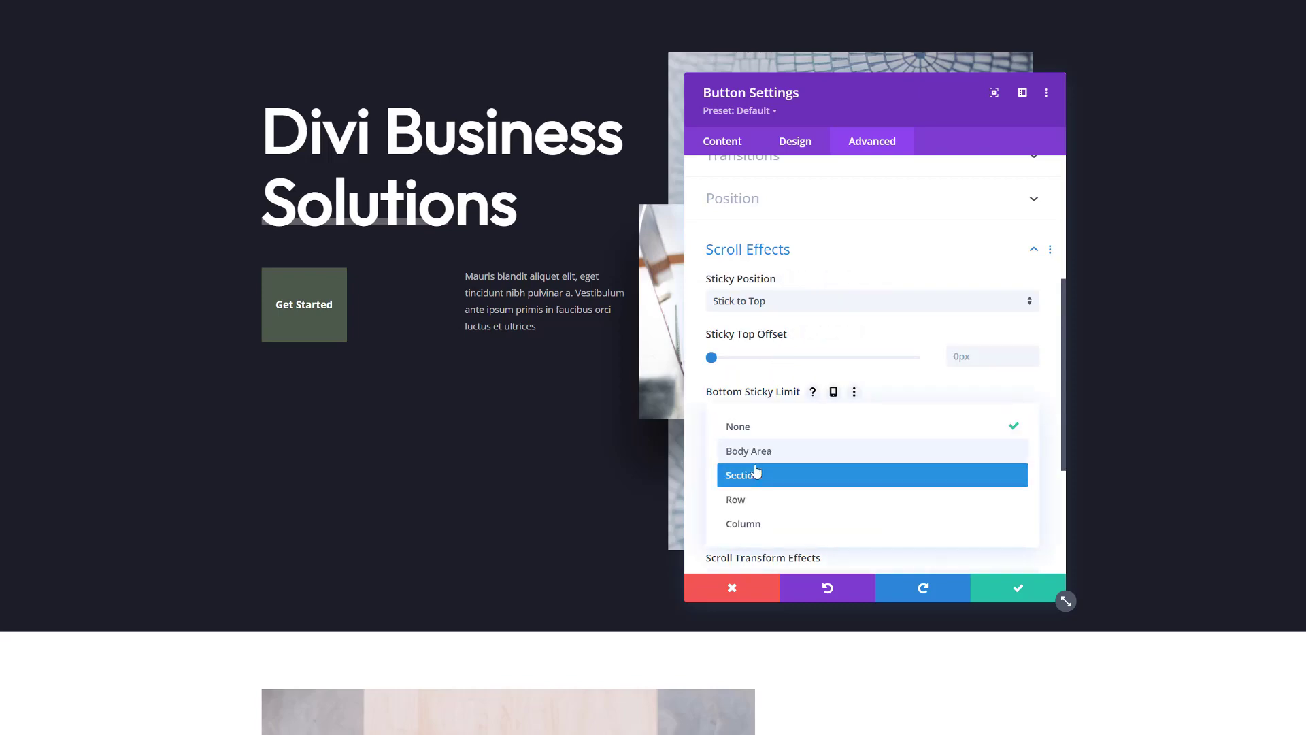
{"action": "left_click", "coordinate": [744, 472]}
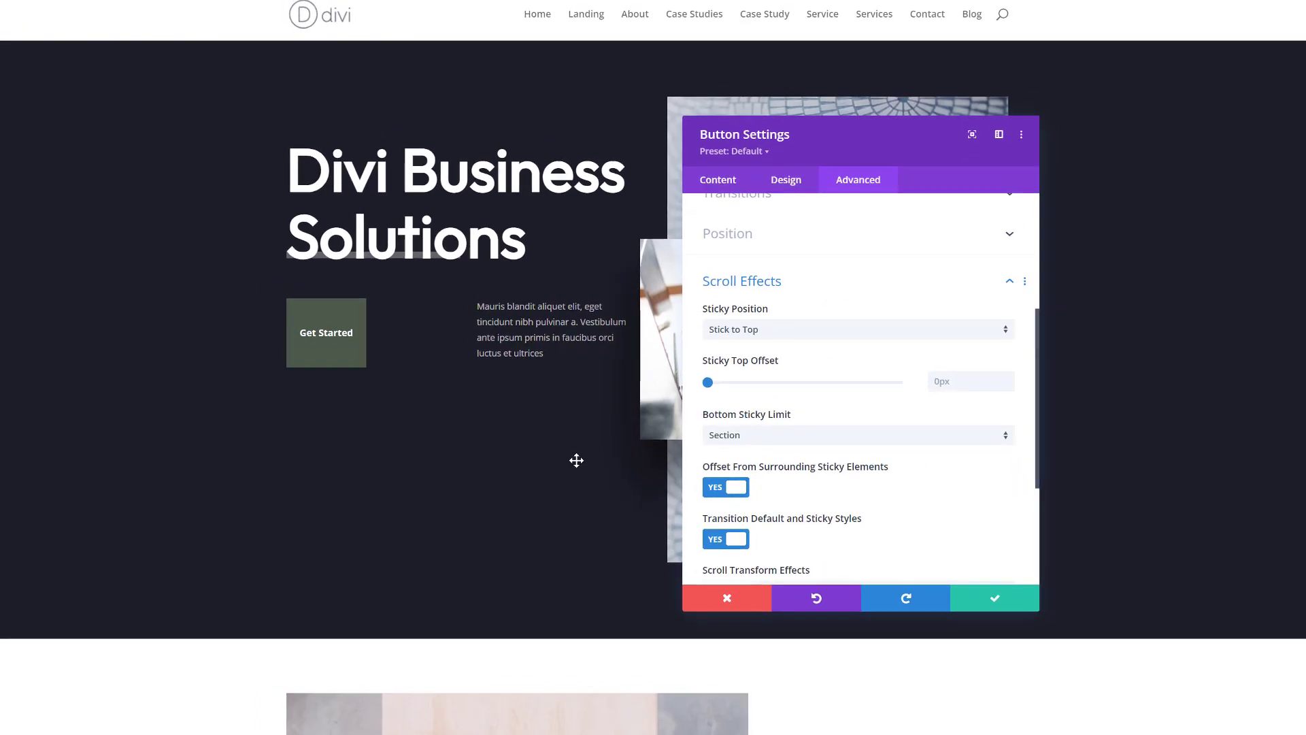
{"action": "scroll", "coordinate": [578, 463], "scroll_direction": "down", "scroll_amount": 4}
{"action": "scroll", "coordinate": [578, 462], "scroll_direction": "down", "scroll_amount": 4}
{"action": "scroll", "coordinate": [578, 463], "scroll_direction": "down", "scroll_amount": 2}
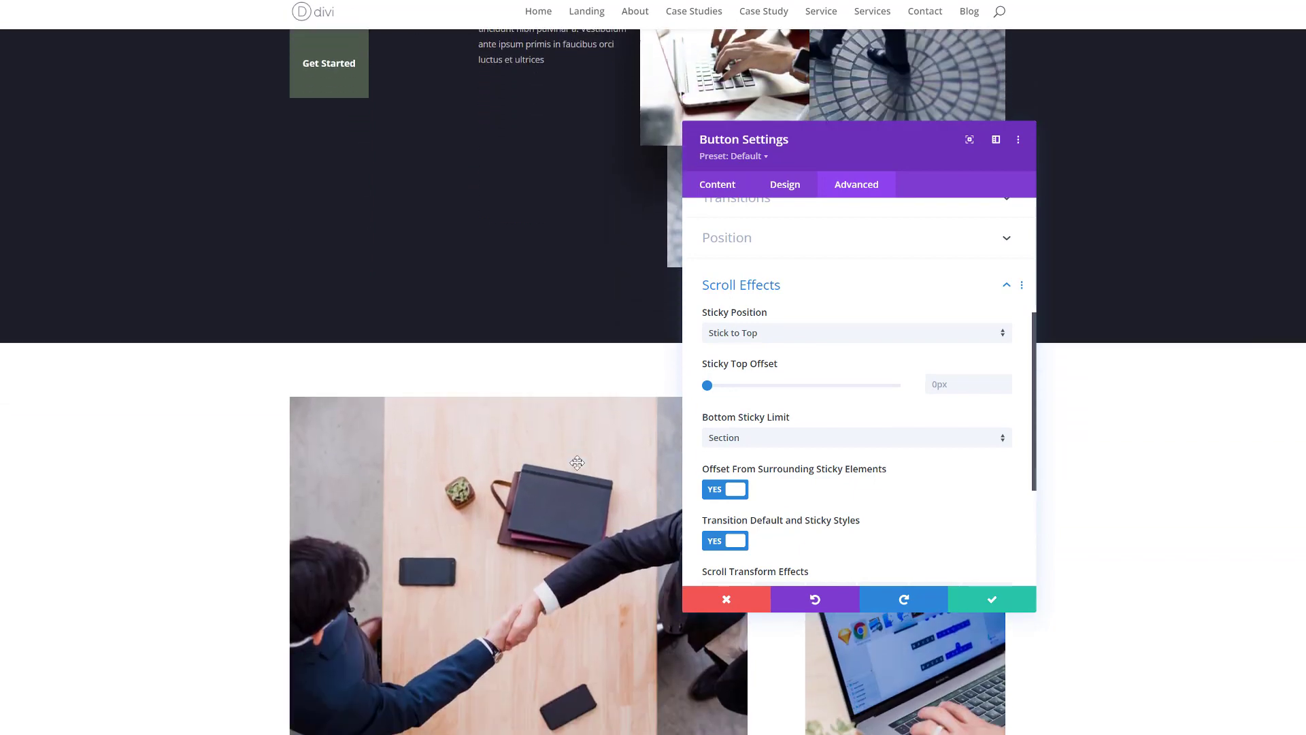
{"action": "scroll", "coordinate": [577, 462], "scroll_direction": "down", "scroll_amount": 2}
{"action": "scroll", "coordinate": [578, 462], "scroll_direction": "down", "scroll_amount": 2}
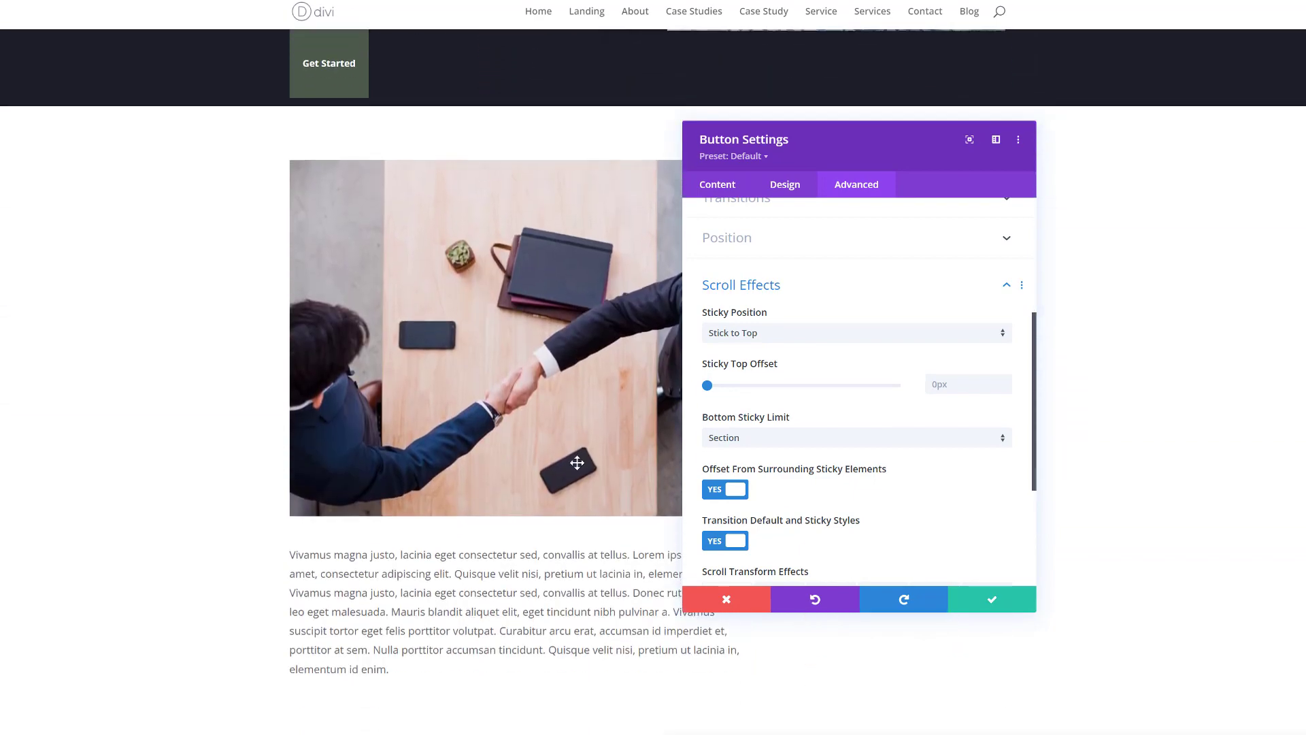
{"action": "scroll", "coordinate": [578, 462], "scroll_direction": "down", "scroll_amount": 2}
{"action": "scroll", "coordinate": [577, 462], "scroll_direction": "down", "scroll_amount": 2}
{"action": "scroll", "coordinate": [578, 462], "scroll_direction": "down", "scroll_amount": 2}
{"action": "scroll", "coordinate": [577, 462], "scroll_direction": "down", "scroll_amount": 1}
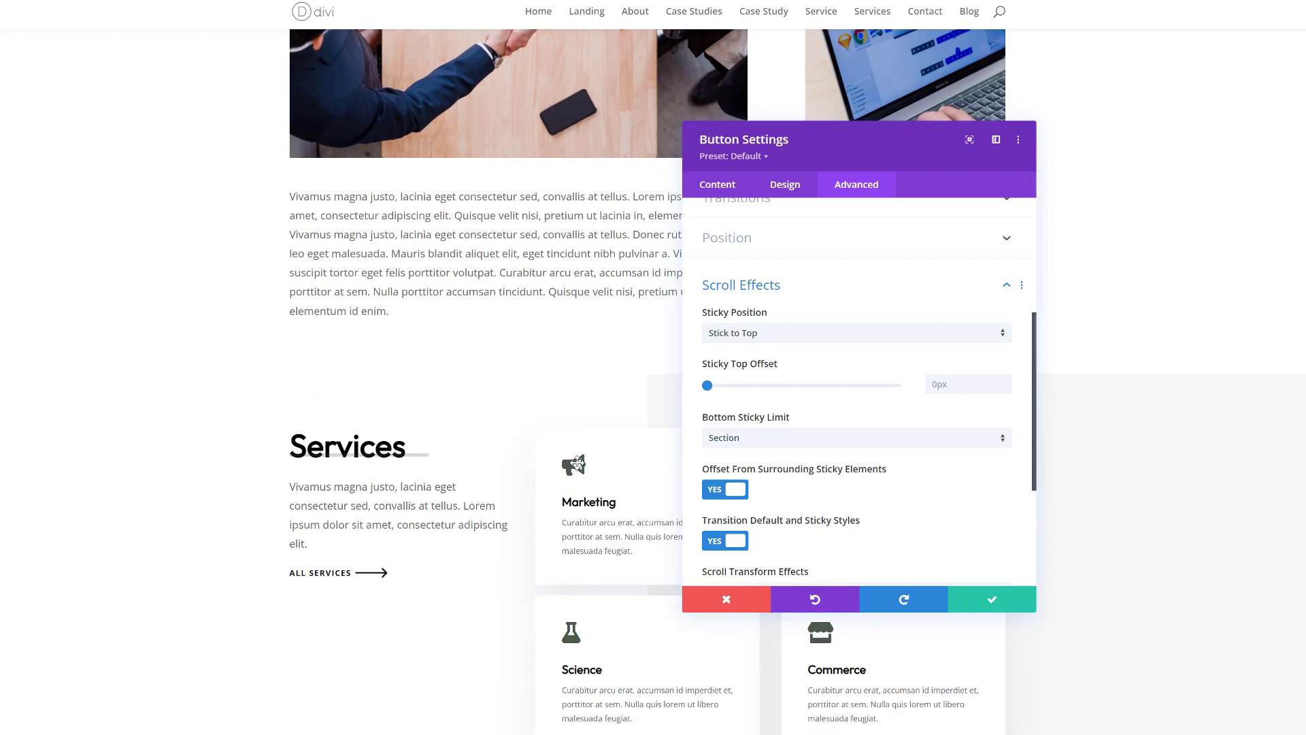
{"action": "scroll", "coordinate": [577, 462], "scroll_direction": "up", "scroll_amount": 4}
{"action": "scroll", "coordinate": [577, 463], "scroll_direction": "up", "scroll_amount": 4}
{"action": "scroll", "coordinate": [577, 462], "scroll_direction": "up", "scroll_amount": 4}
{"action": "scroll", "coordinate": [577, 463], "scroll_direction": "up", "scroll_amount": 3}
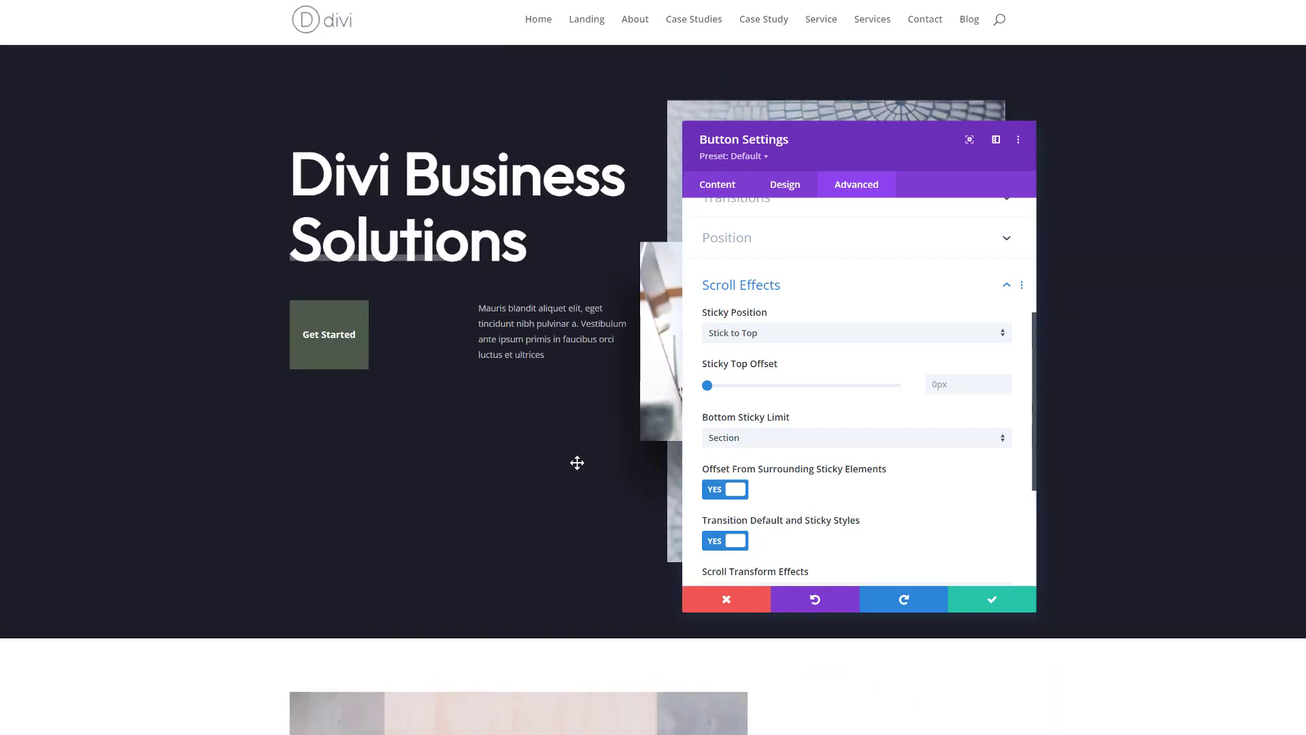